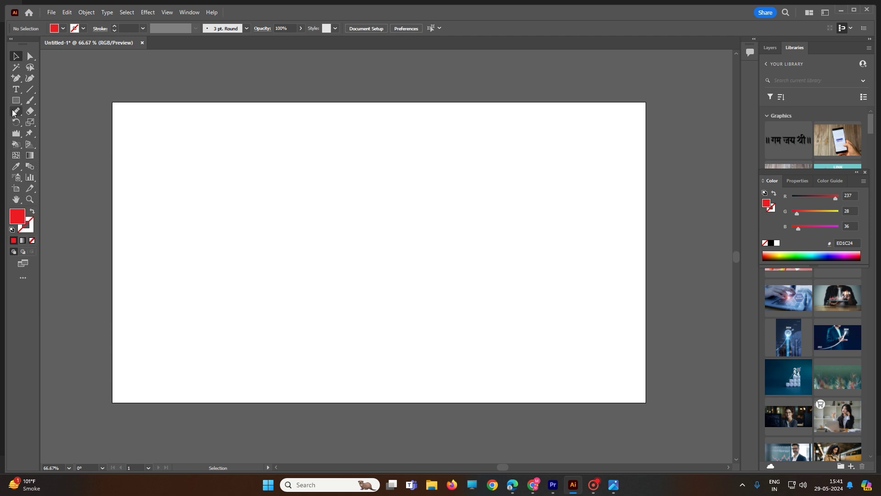
drag(16, 102, 53, 119)
drag(285, 138, 356, 238)
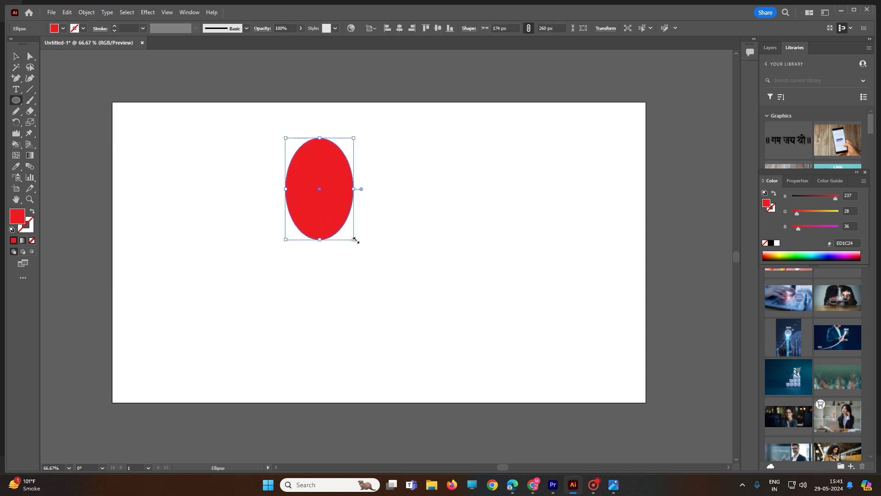
key(ctrl+z)
Draw a rectangle about 1267 by 726 px covering most of the artboard and fill it with yellow FFF806.
drag(17, 102, 49, 100)
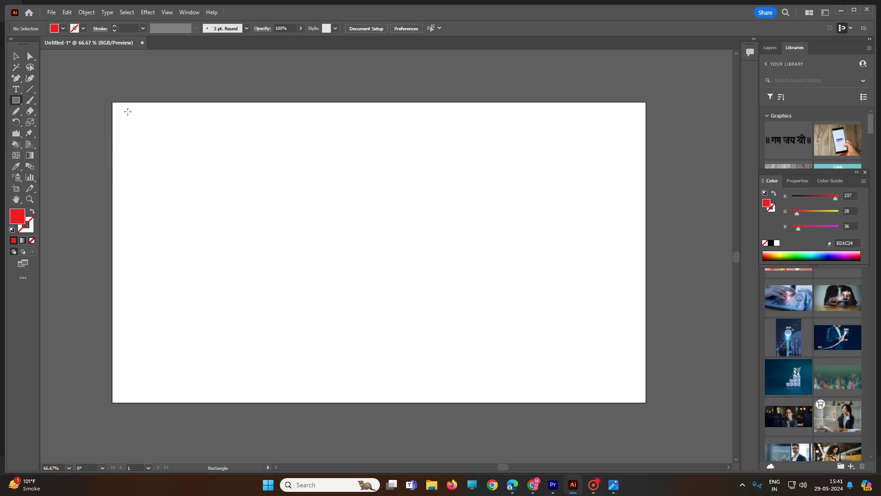
drag(128, 112, 623, 393)
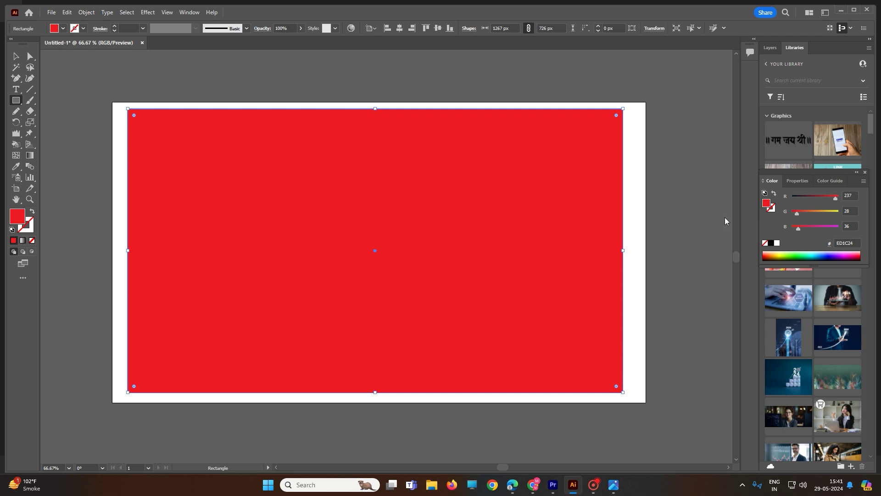
double_click(17, 218)
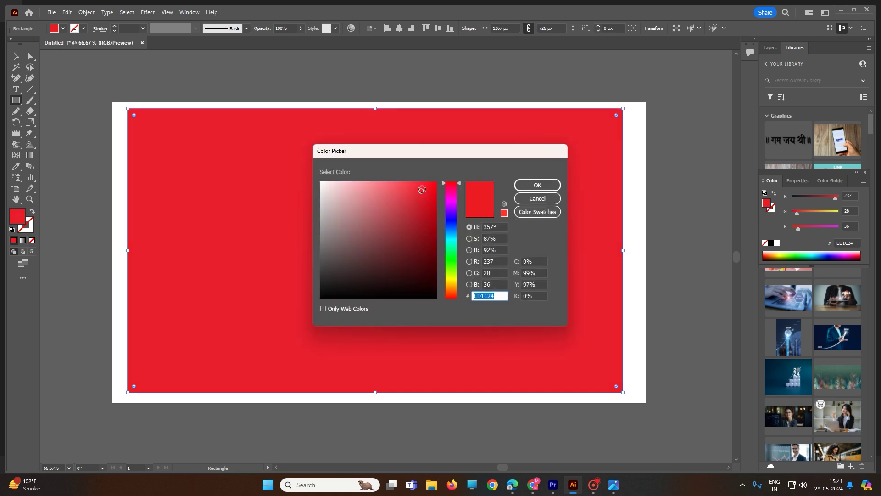
click(435, 222)
click(452, 263)
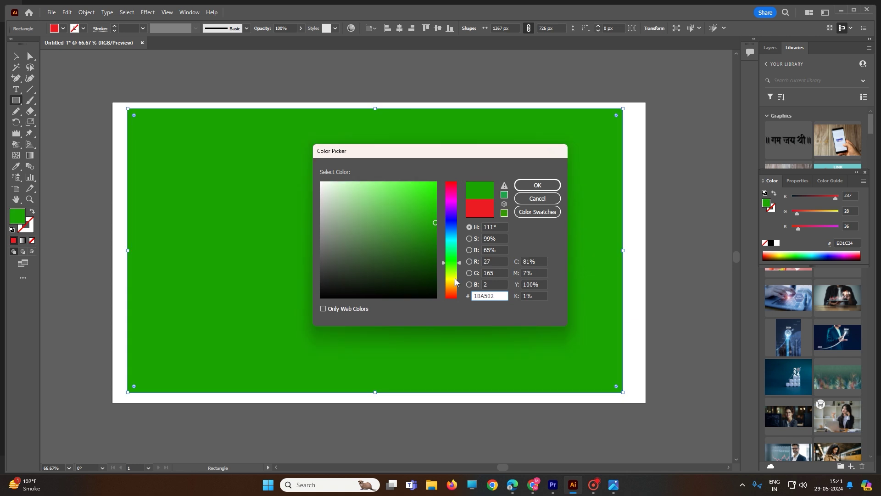
drag(453, 266, 459, 282)
mouse_move(435, 223)
mouse_down()
mouse_move(431, 177)
mouse_move(440, 185)
mouse_up()
click(519, 184)
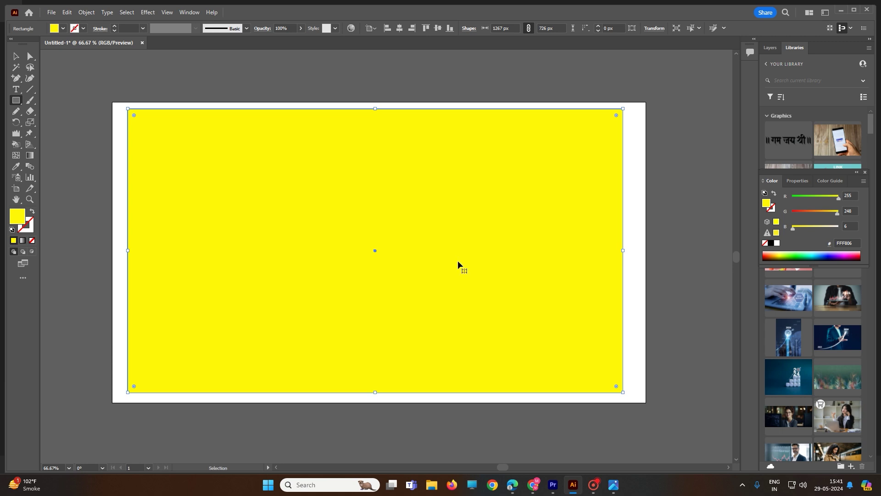
Lock the yellow background rectangle and draw a second rectangle about 194 by 167 px over it, right of centre.
key(ctrl+shift+a)
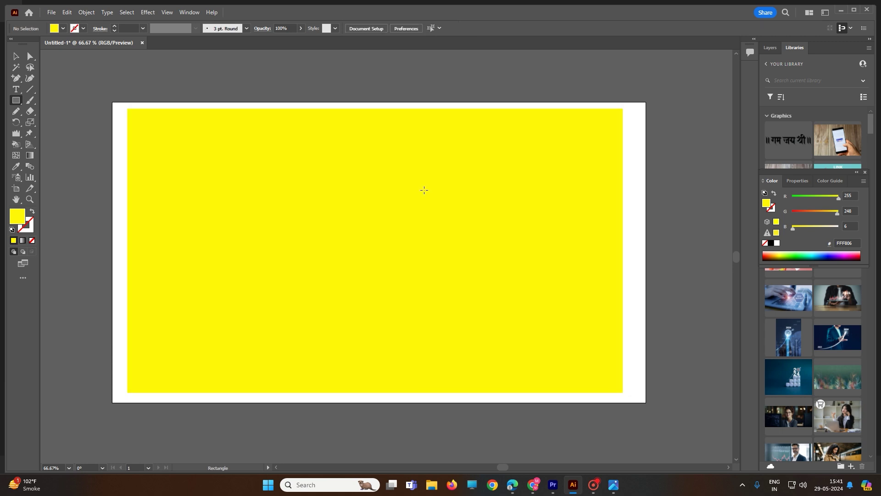
mouse_move(424, 190)
mouse_down()
mouse_move(487, 257)
mouse_move(500, 255)
mouse_up()
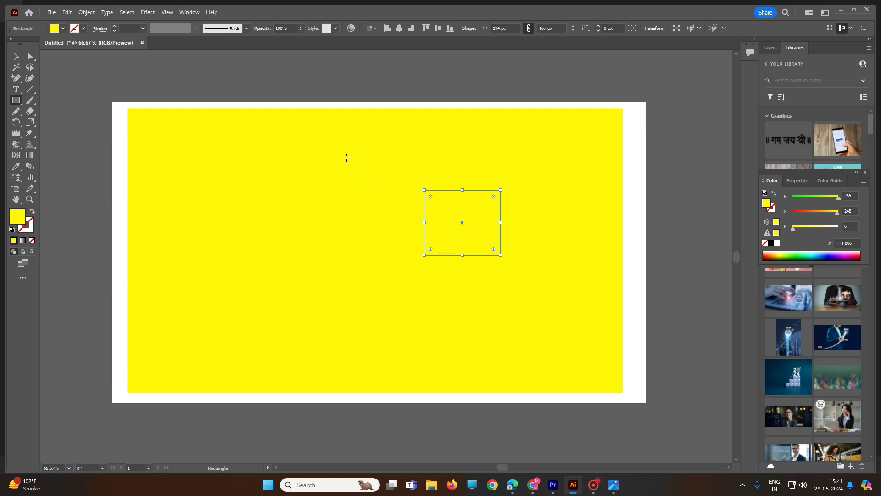
Check which locked objects on the artboard are offered for unlocking.
right_click(267, 146)
mouse_move(307, 156)
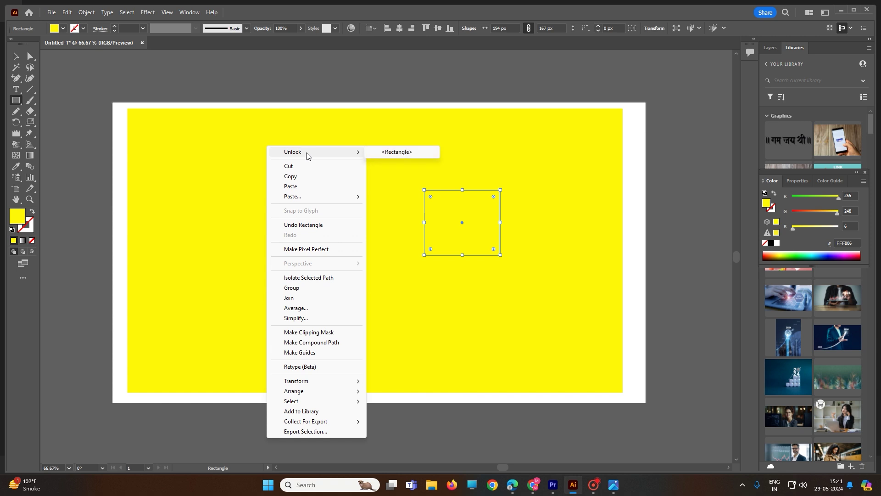
right_click(239, 141)
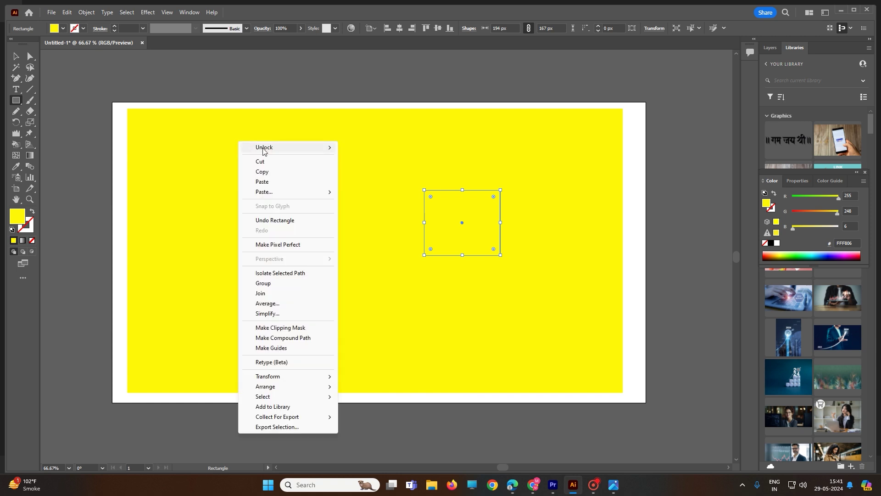
mouse_move(264, 149)
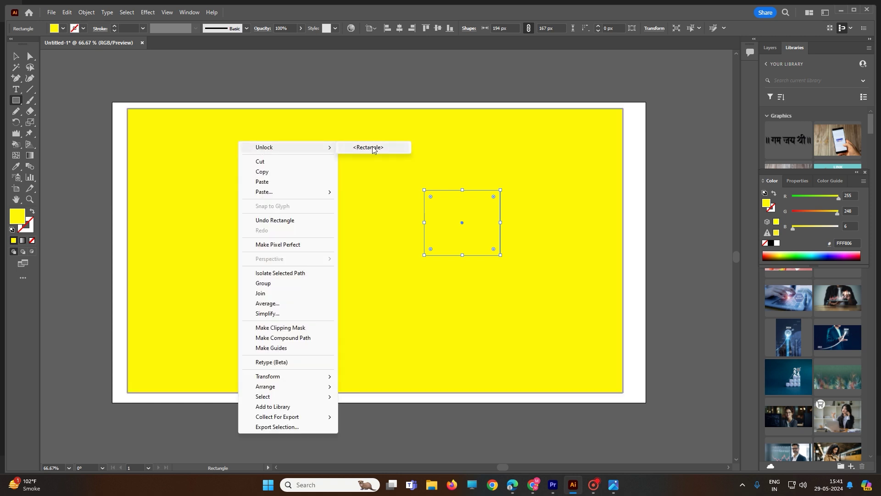
click(373, 148)
click(442, 147)
click(463, 256)
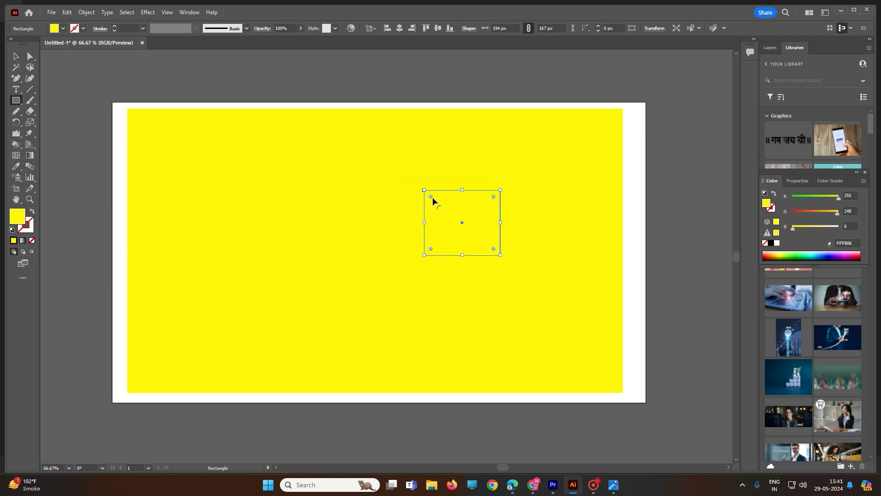
Round all corners of the small rectangle to a radius of about 54 px.
drag(431, 196, 447, 208)
Draw an ellipse about 246 by 291 px on the background, to the left of the rounded rectangle.
click(16, 100)
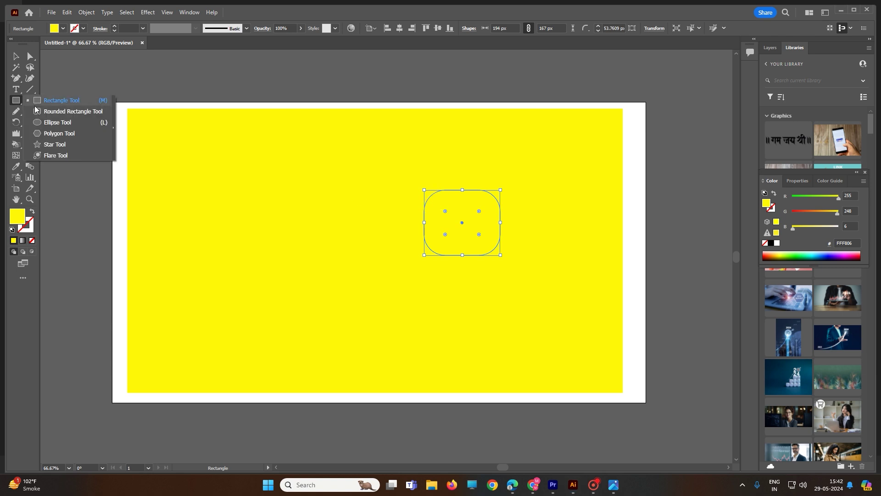
click(54, 122)
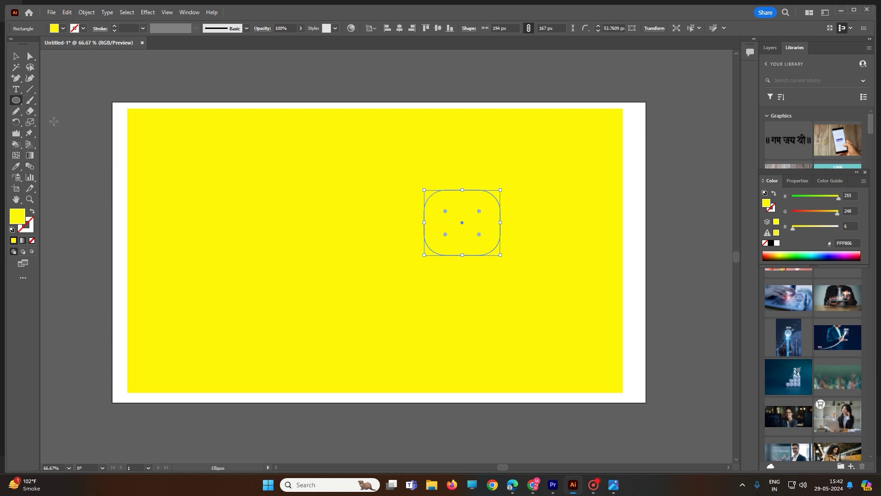
drag(274, 163, 370, 274)
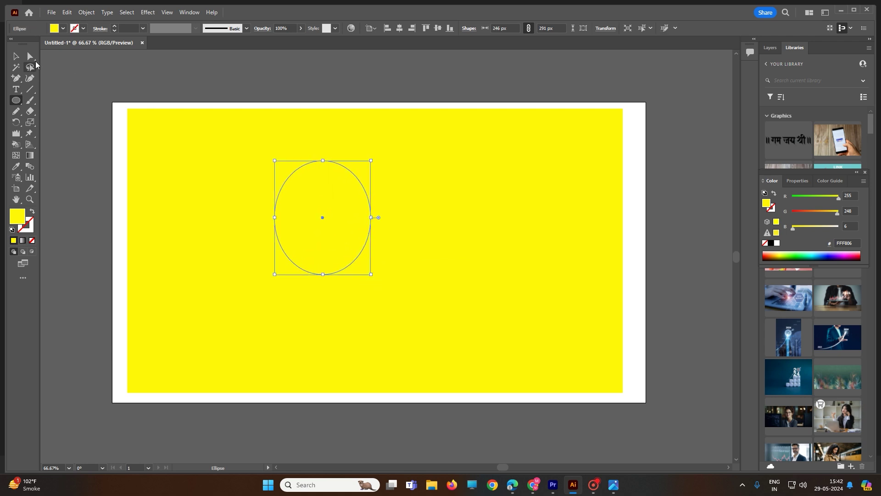
Scale the ellipse down to about 221 by 285 px from its lower-right corner.
click(31, 57)
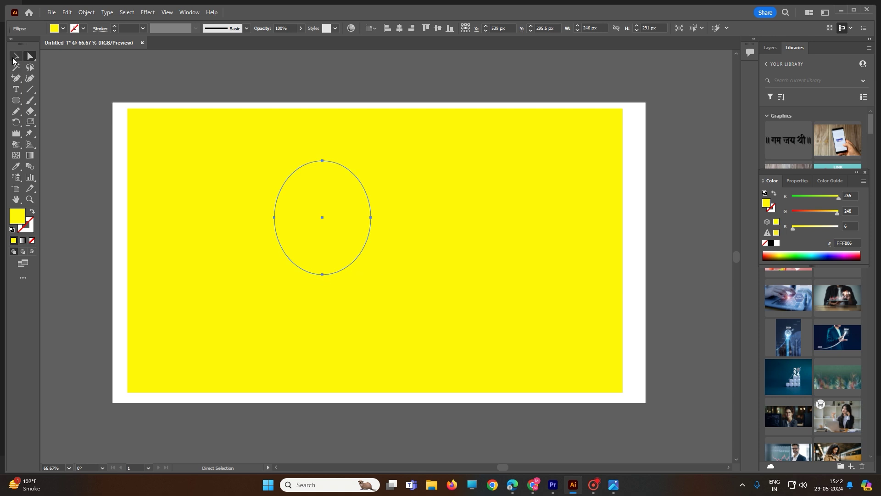
click(14, 58)
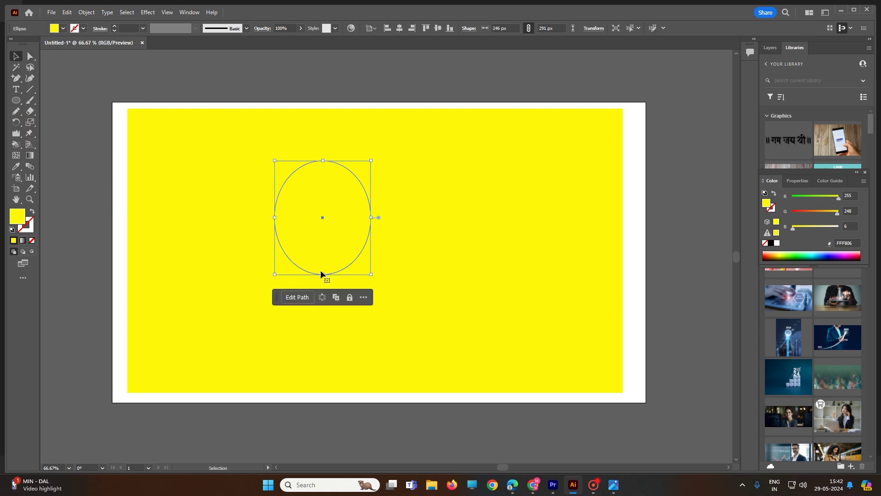
drag(371, 276, 360, 272)
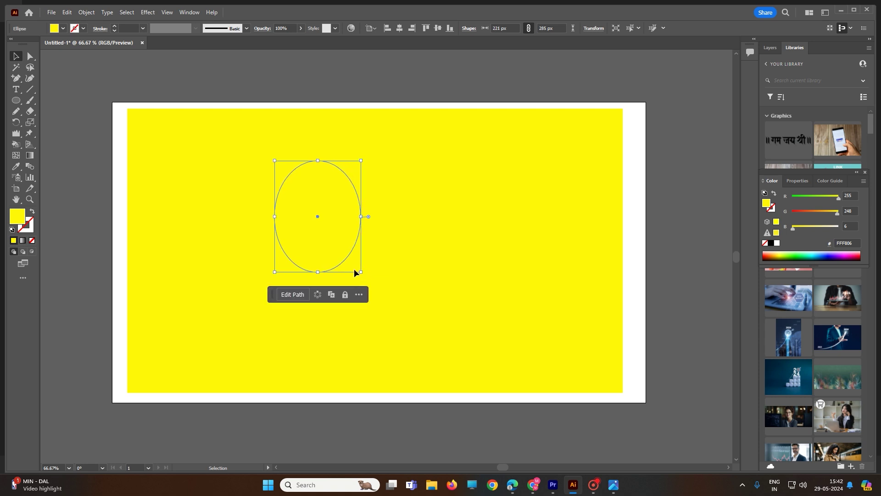
drag(318, 216, 317, 216)
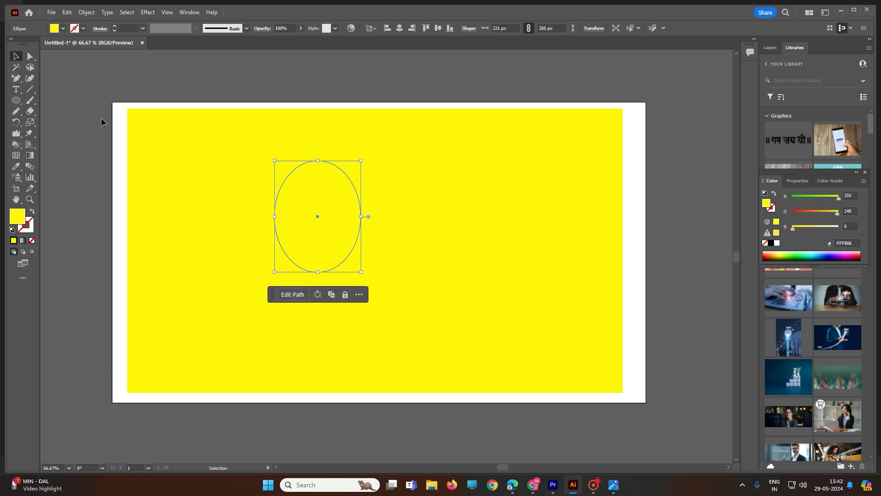
Try to add an anchor point at the bottom of the ellipse with the Add Anchor Point tool.
click(34, 70)
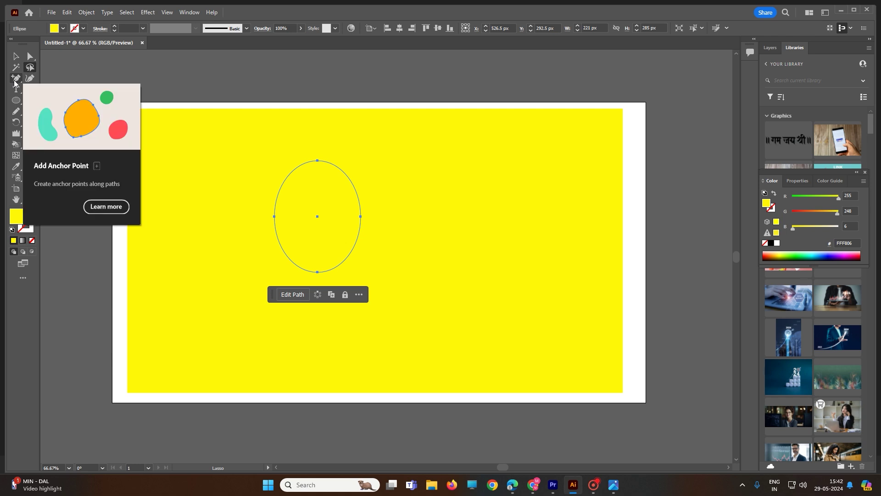
click(15, 80)
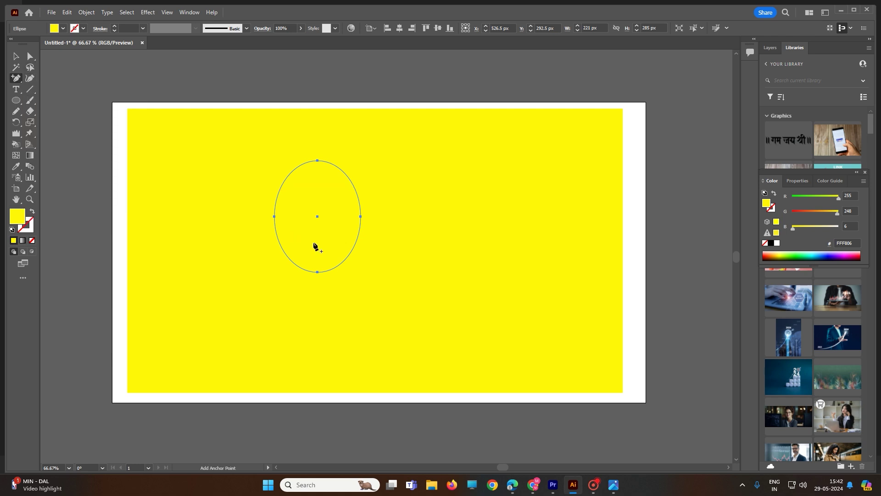
click(317, 266)
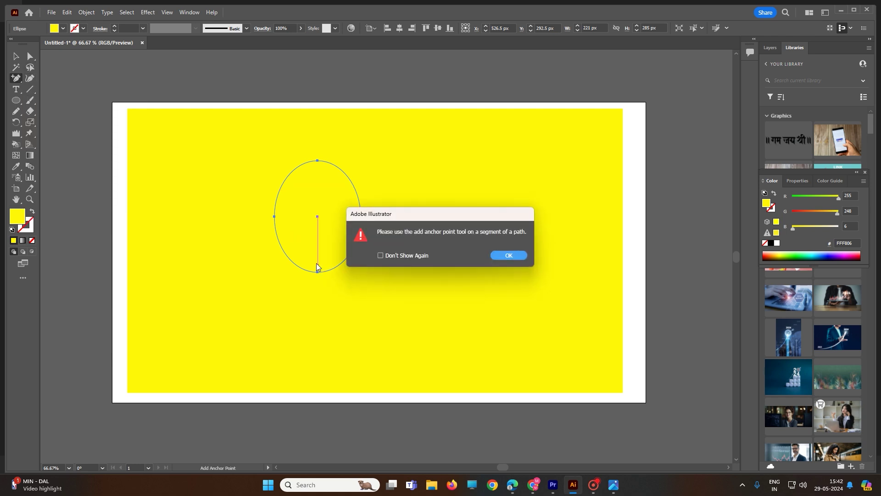
click(511, 256)
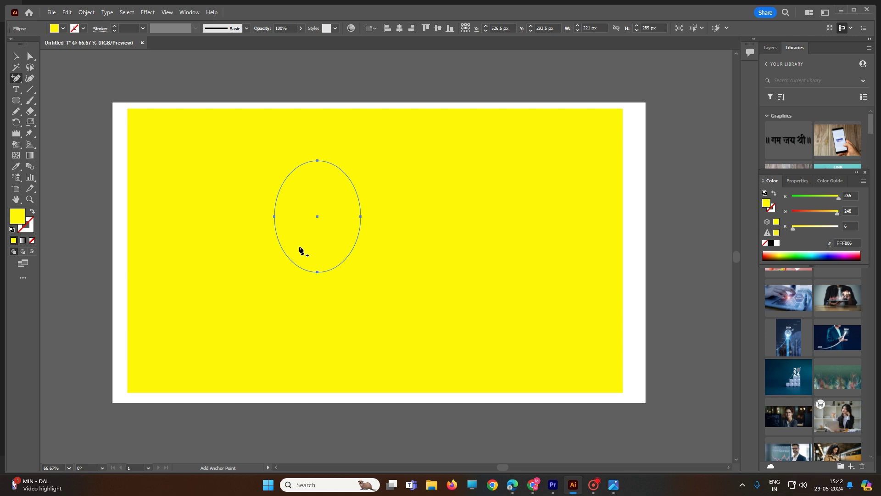
click(318, 272)
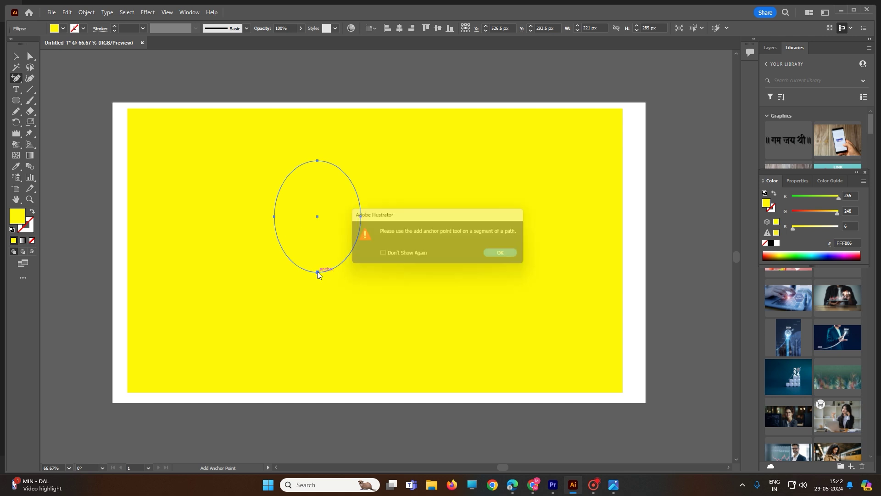
click(508, 254)
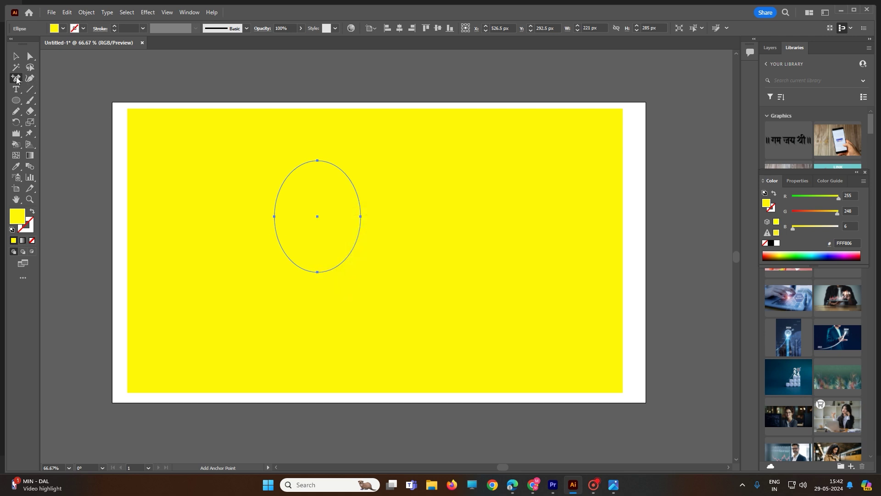
Delete the ellipse's bottom anchor point with the Pen tool to flatten its lower half.
drag(17, 80, 52, 81)
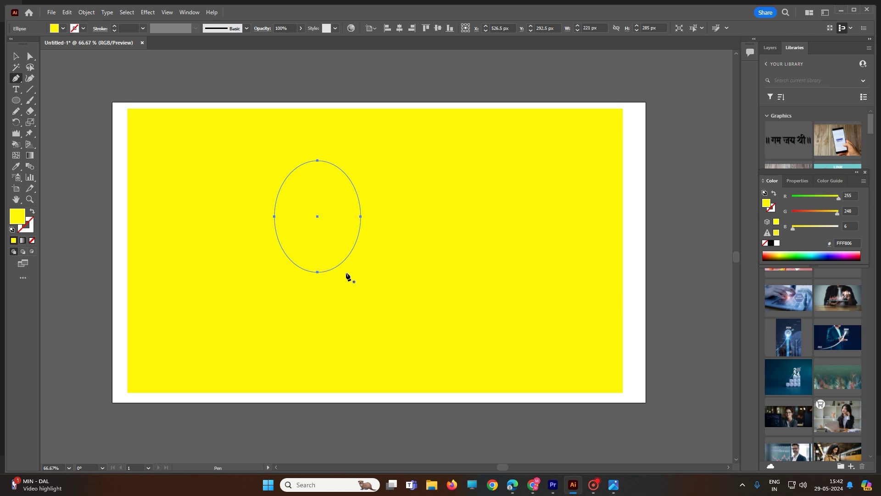
click(317, 272)
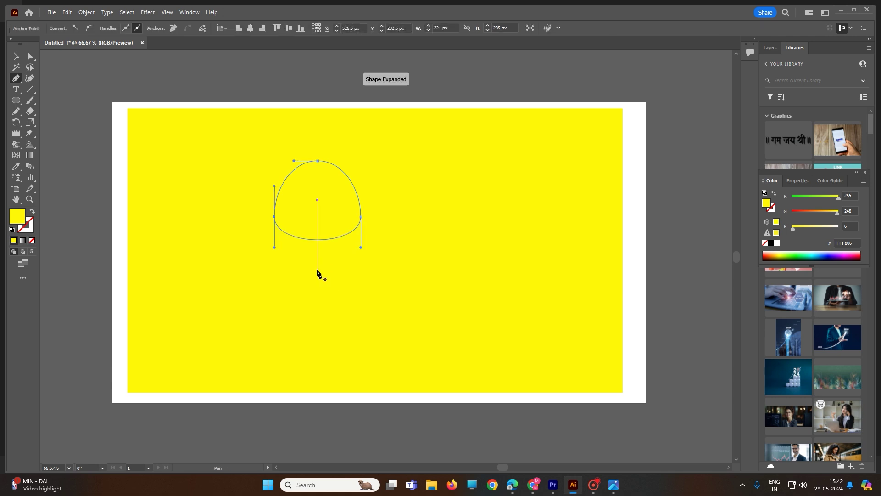
click(361, 248)
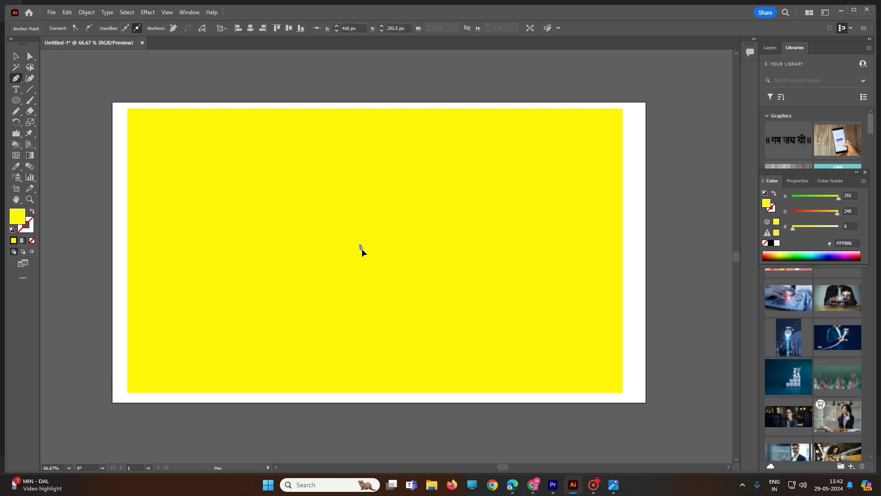
drag(362, 249, 358, 185)
key(ctrl+z)
key(ctrl+z)
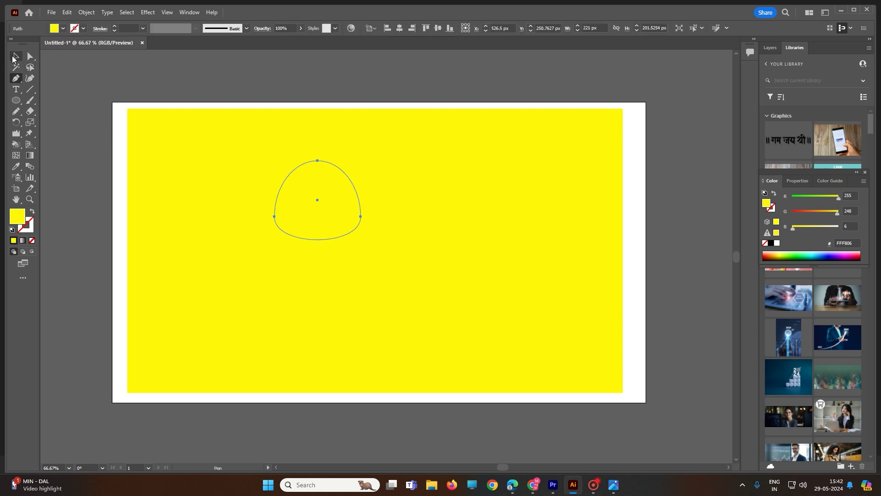
Add a gradient mesh point near the upper-left edge of the dome-shaped path and select the resulting mesh object.
click(14, 56)
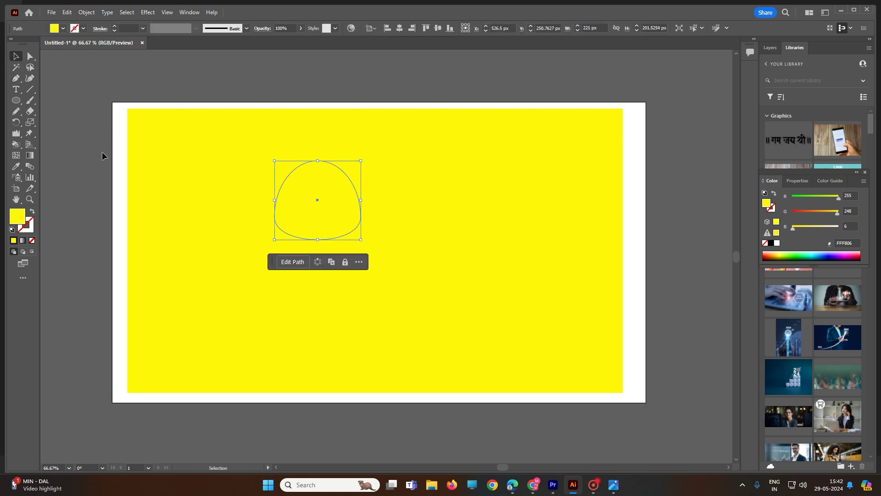
click(18, 159)
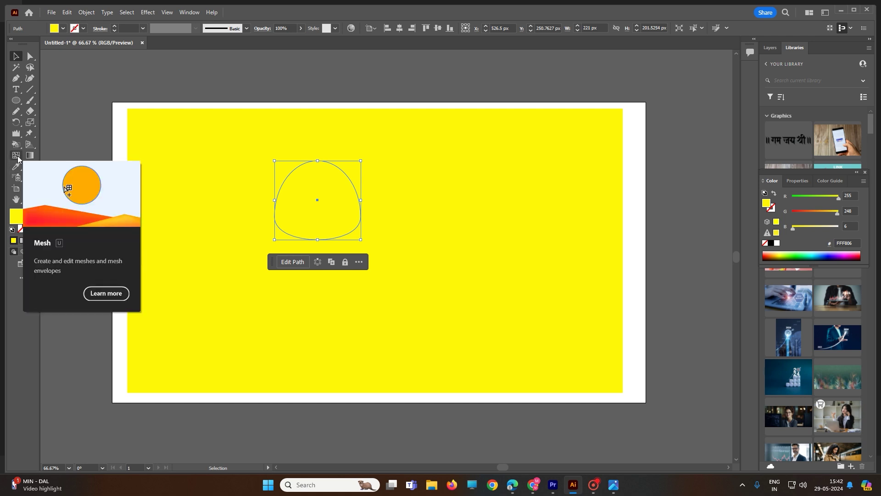
click(292, 181)
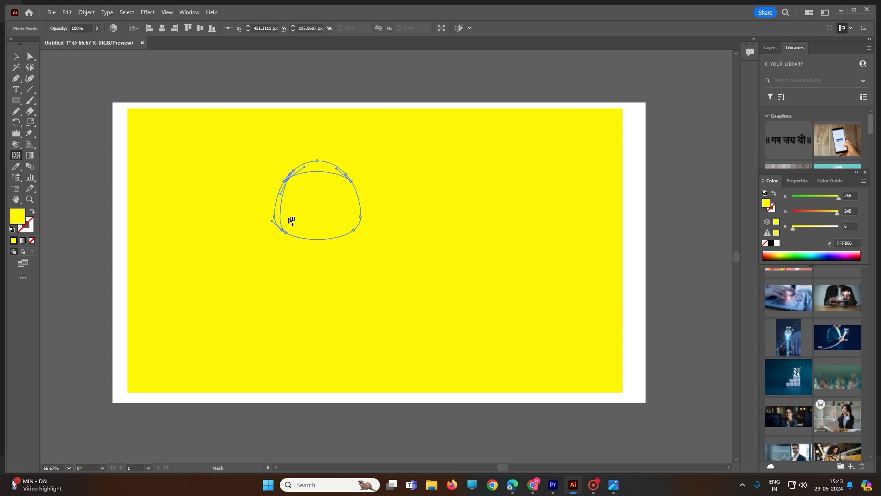
click(16, 56)
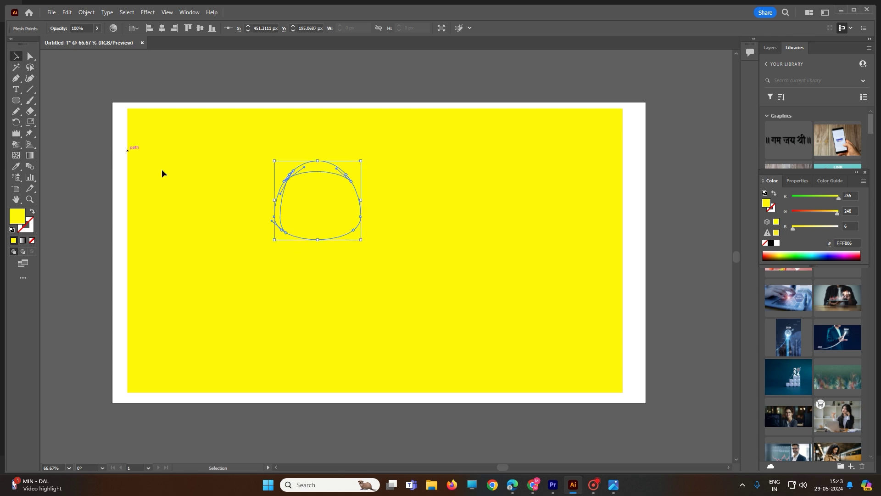
click(161, 174)
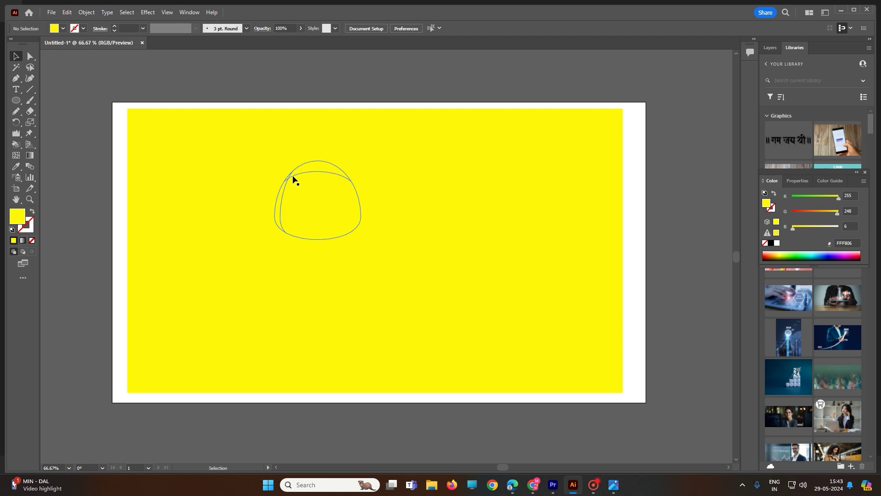
click(294, 179)
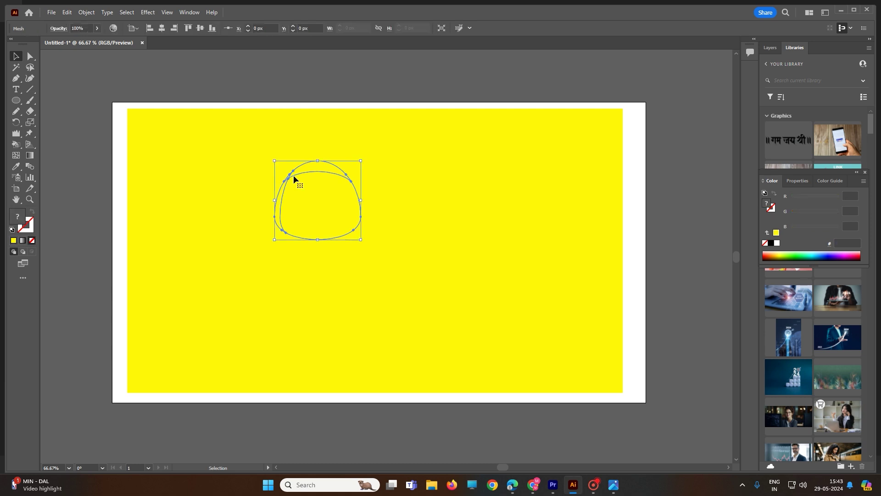
Add a diagonal series of gradient mesh points from the dome's upper-left edge down to just right of its lower center.
click(16, 158)
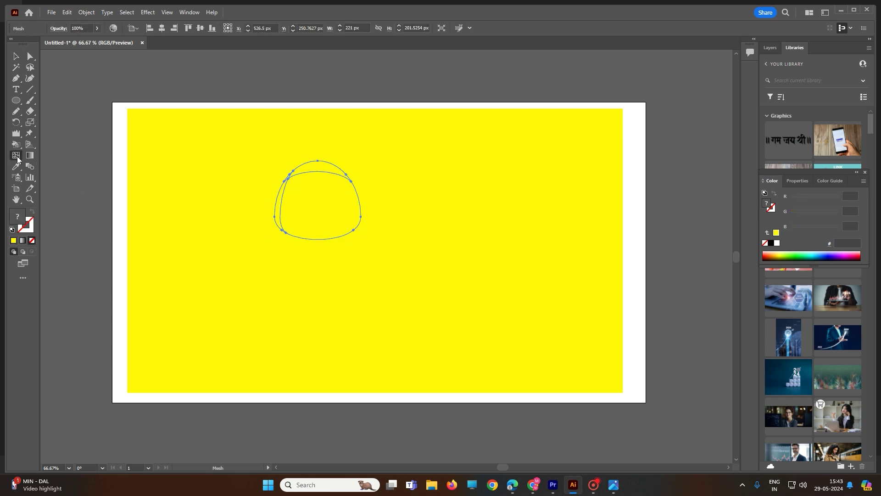
click(298, 176)
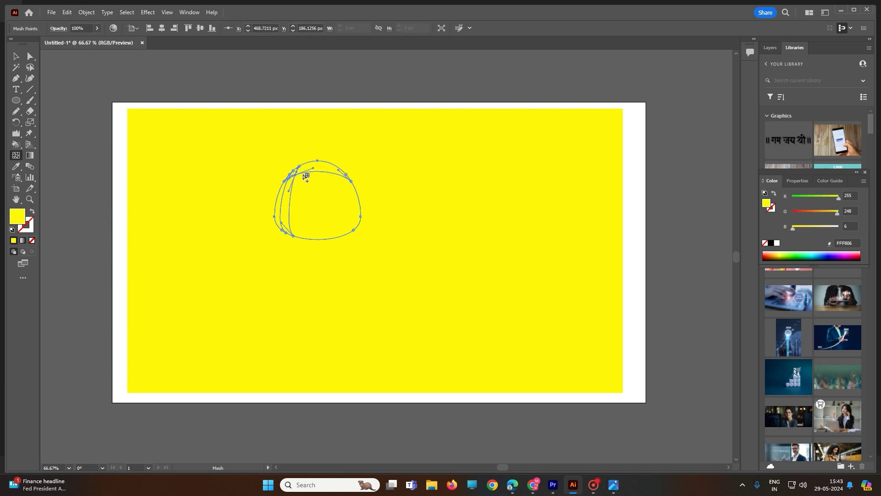
click(305, 173)
click(309, 173)
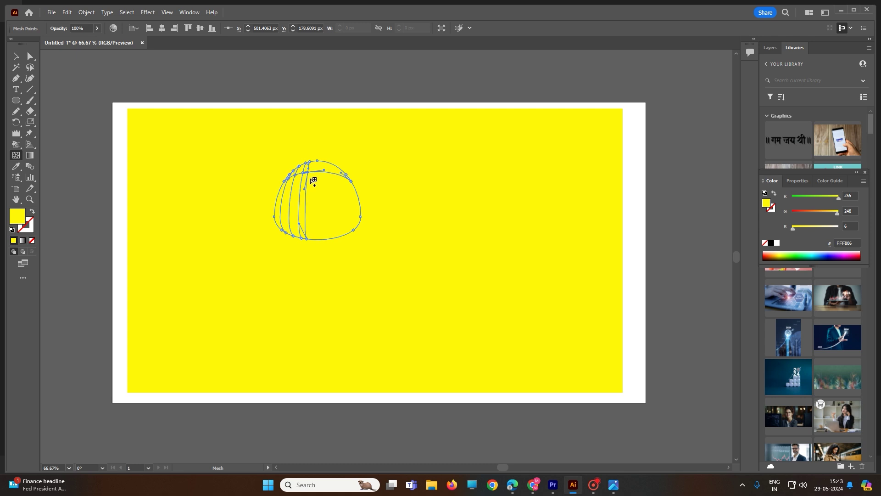
click(313, 177)
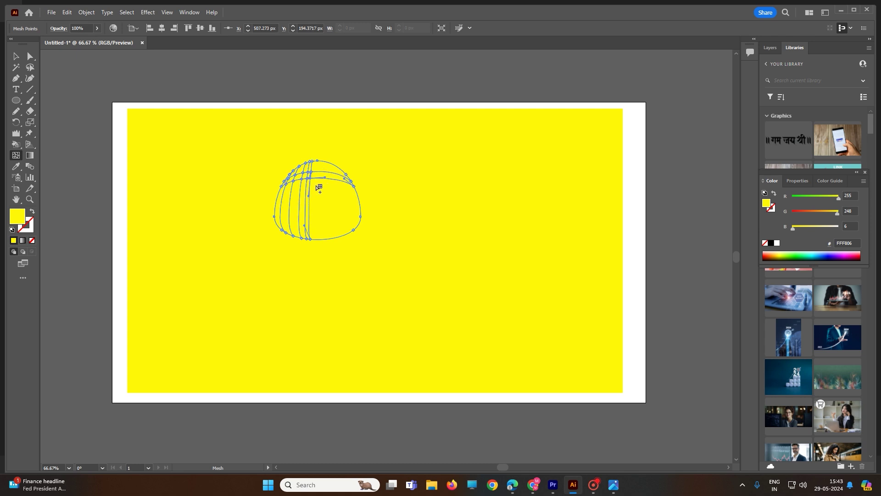
click(316, 184)
click(320, 190)
click(326, 201)
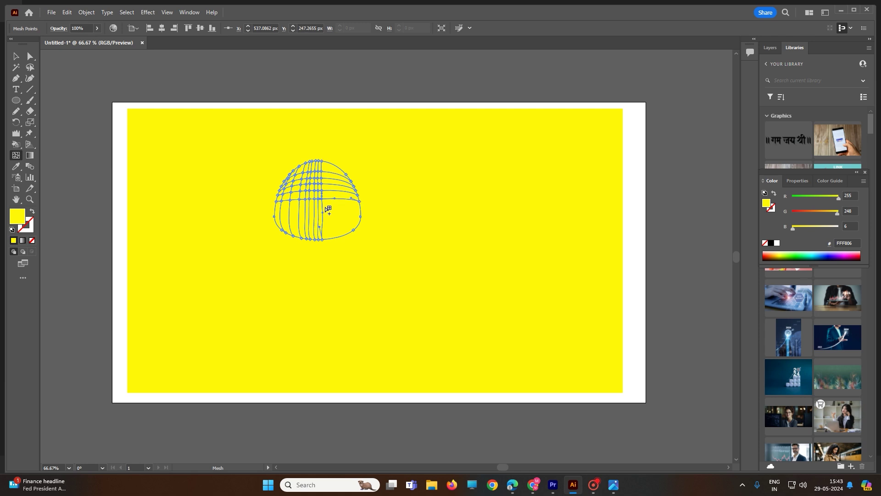
click(333, 214)
click(332, 215)
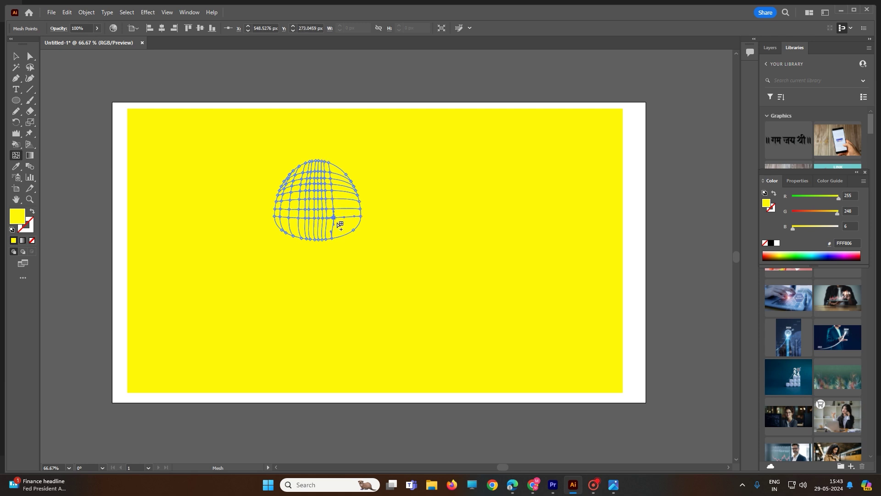
Add more mesh points across the dome's upper half, mainly on its right side, plus one near the upper-left edge.
click(335, 187)
click(339, 186)
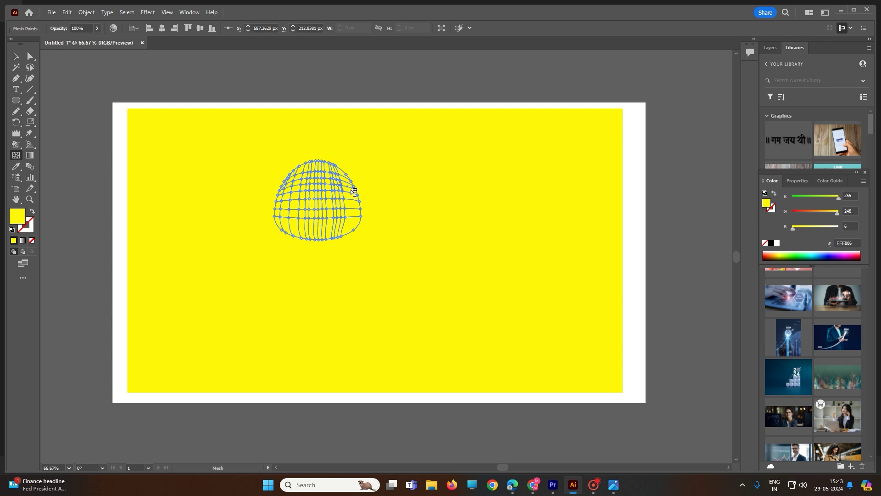
click(348, 189)
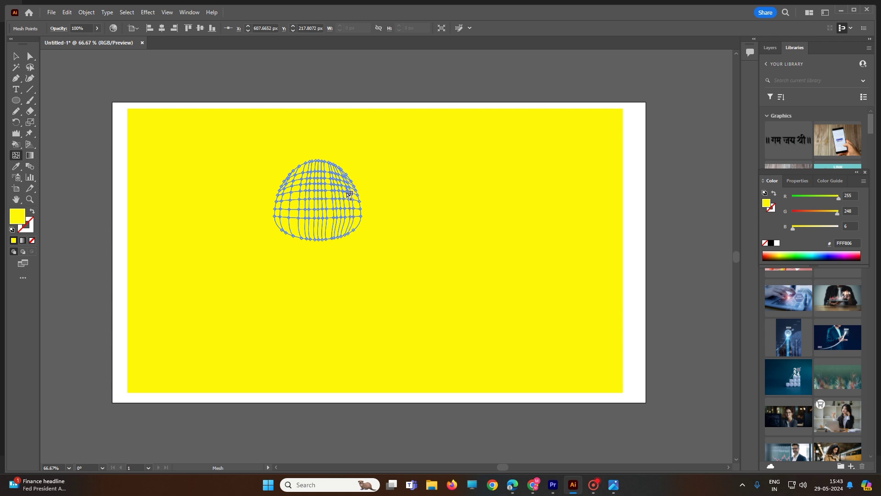
click(348, 193)
click(287, 193)
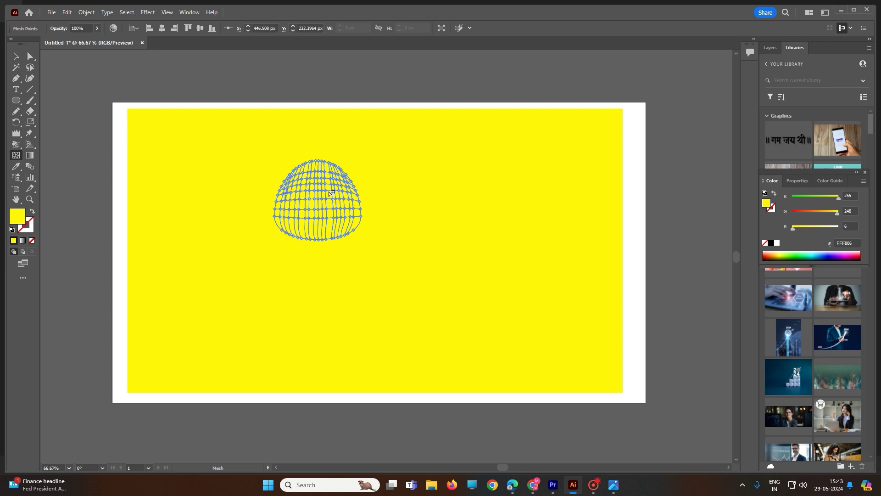
click(330, 193)
Add mesh points along the dome's lower-left edge to create extra rows near its base.
click(282, 225)
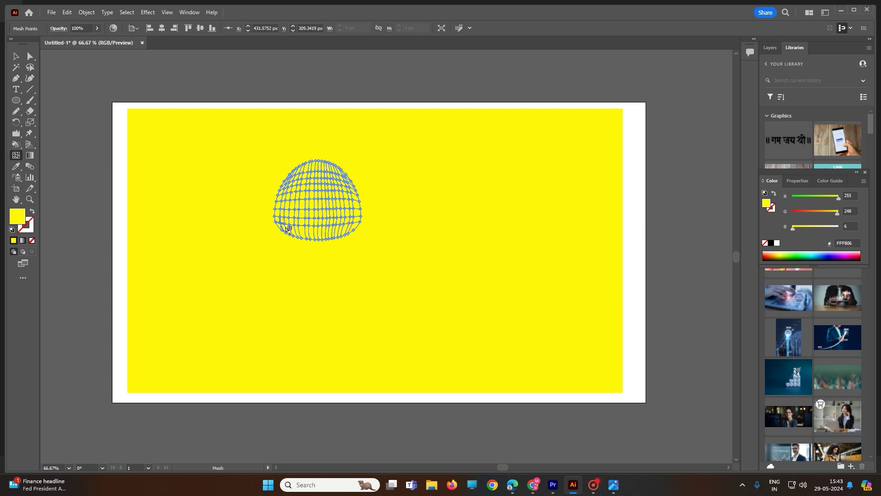
click(286, 230)
click(297, 234)
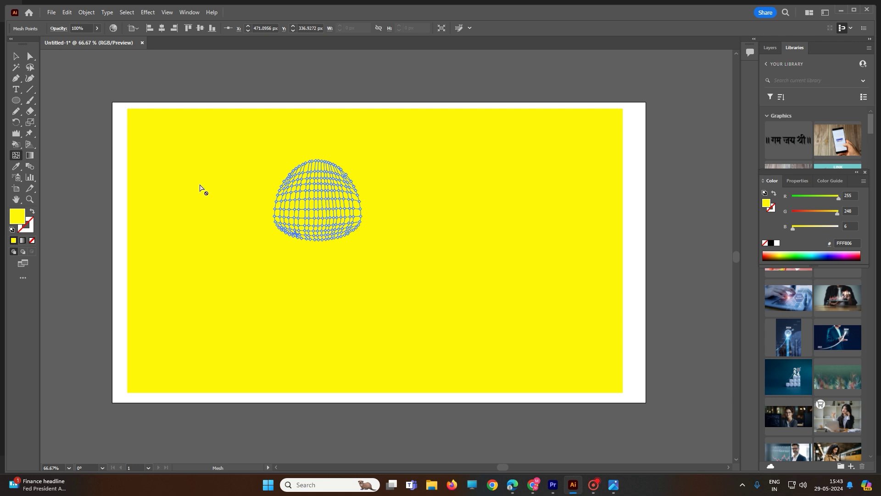
Select only the dome mesh and reset its fill to the default white with no stroke.
click(16, 56)
click(257, 150)
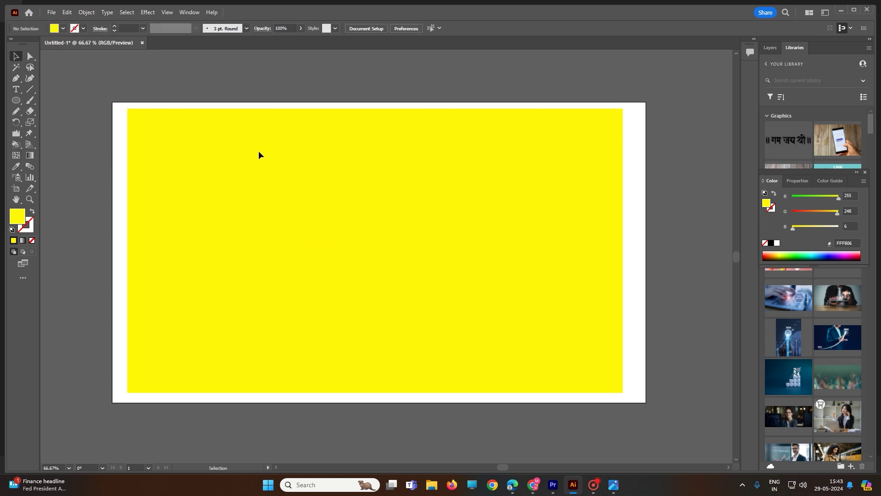
drag(232, 122, 446, 328)
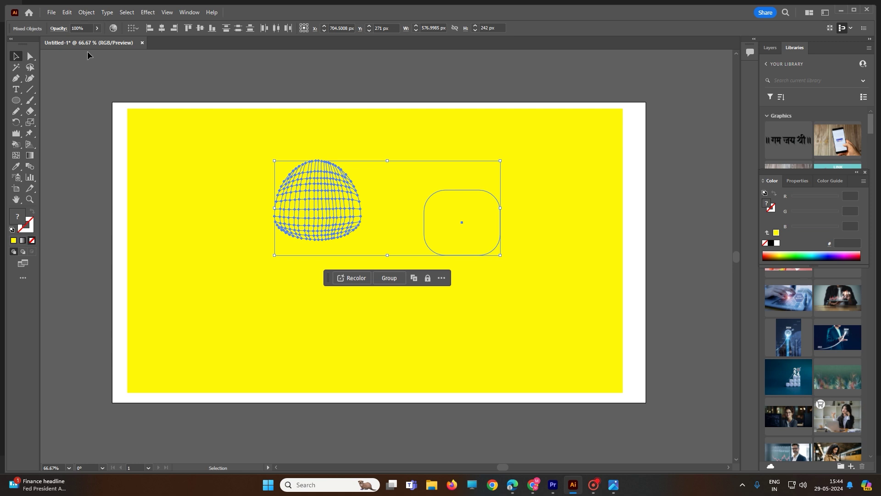
click(434, 109)
drag(230, 103, 390, 268)
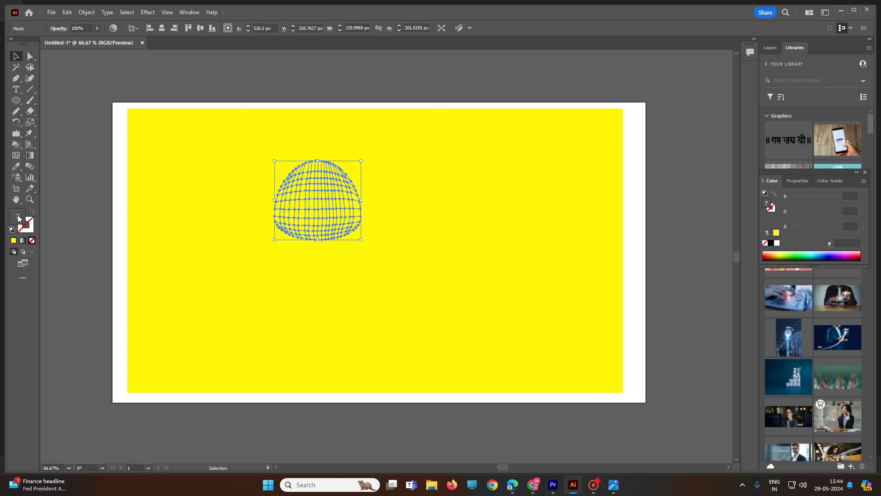
click(12, 229)
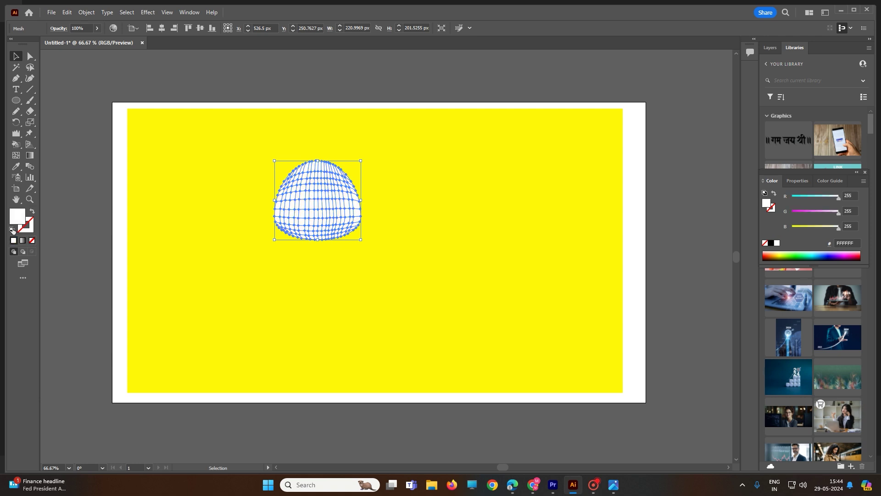
Reselect the dome mesh, switch the color mode to Grayscale and fill the mesh with black.
click(207, 87)
click(321, 197)
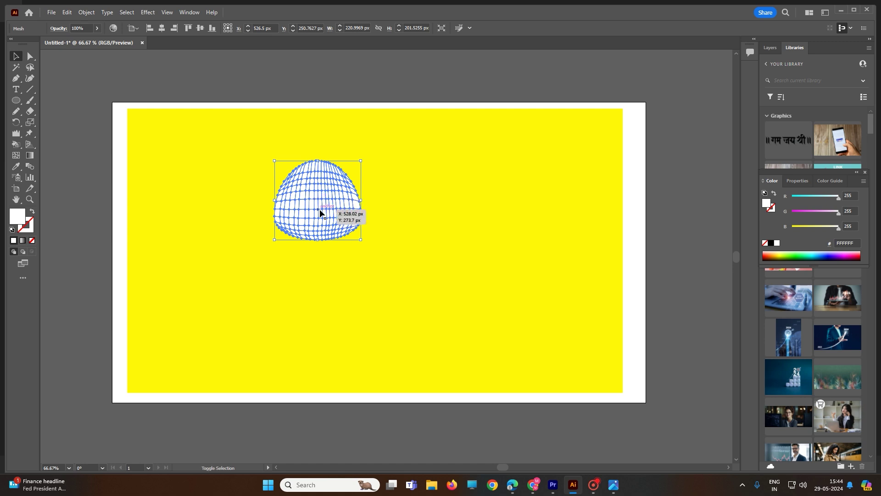
shift+click(319, 211)
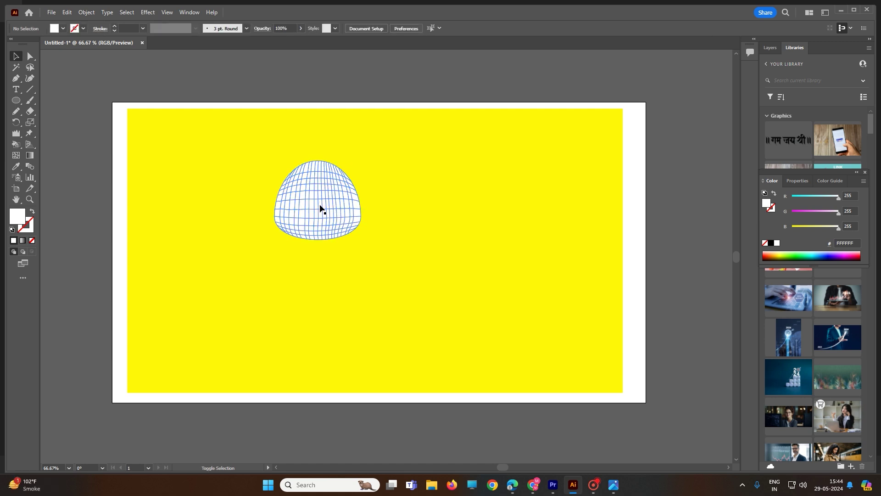
shift+click(320, 200)
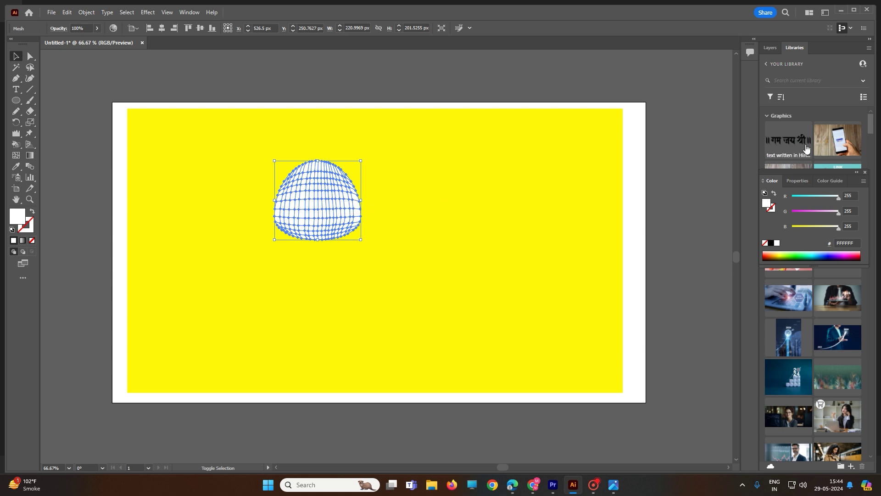
shift+click(800, 257)
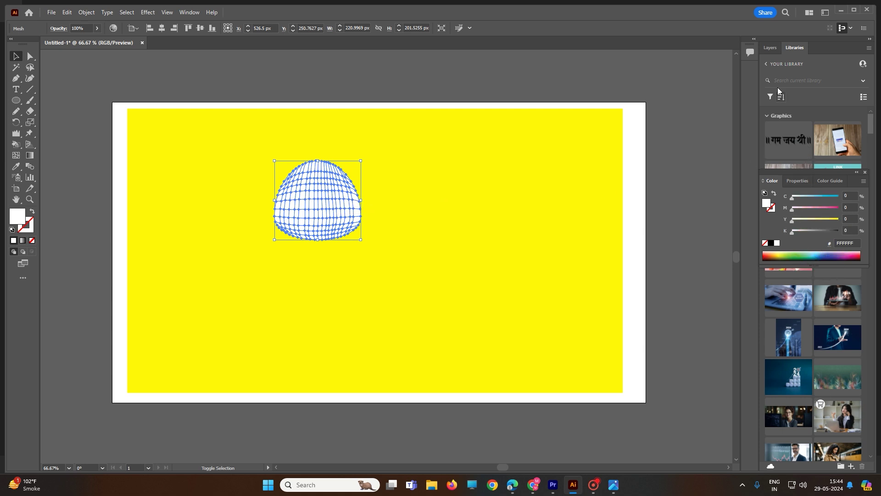
click(836, 182)
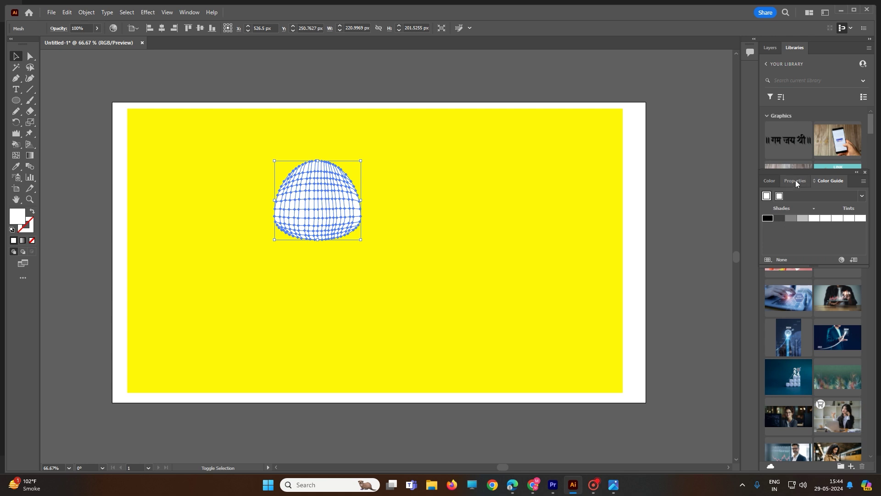
click(770, 182)
shift+click(798, 257)
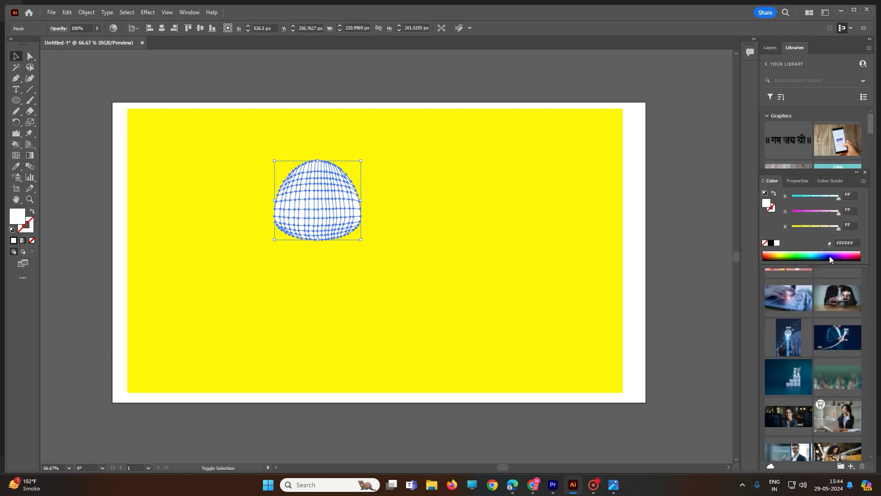
shift+click(830, 258)
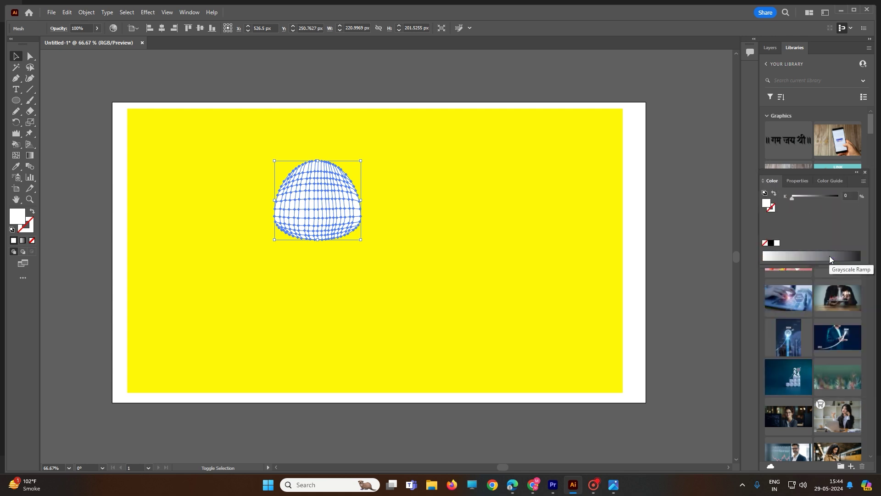
click(772, 243)
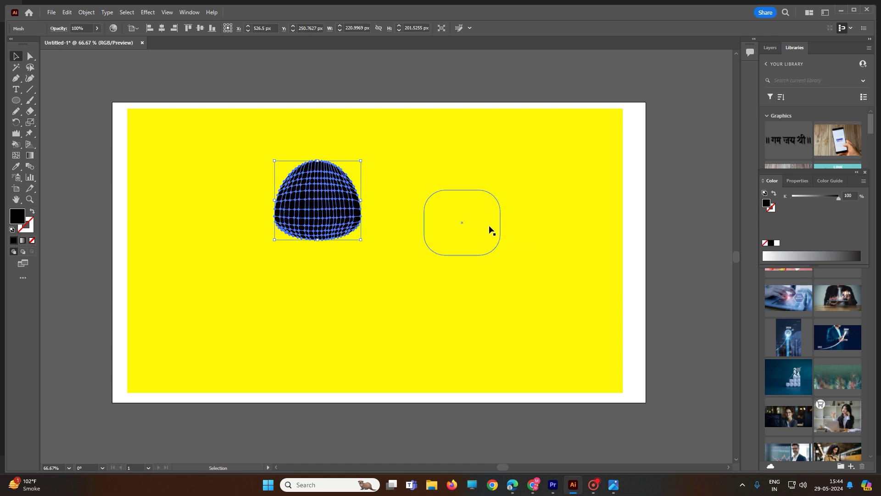
click(451, 233)
click(320, 210)
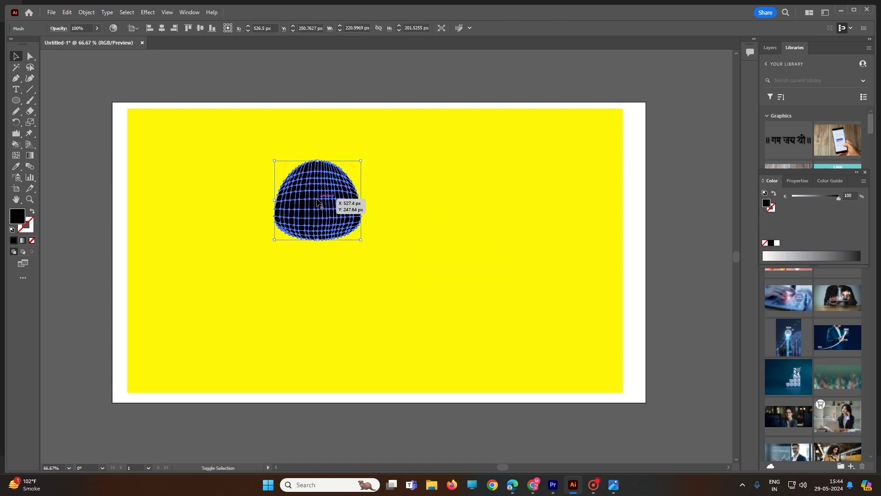
shift+click(320, 208)
shift+click(321, 207)
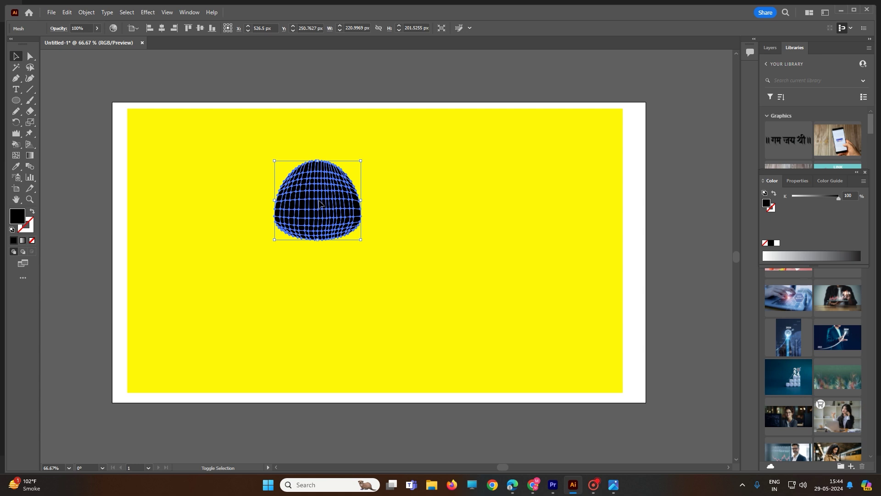
shift+click(320, 204)
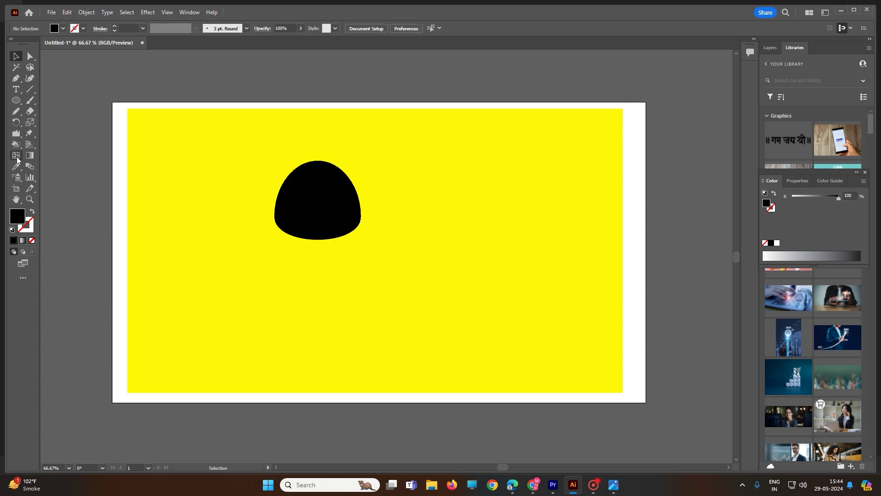
Select the black dome mesh and add mesh points slightly right of its center with the Mesh tool.
drag(245, 107, 420, 278)
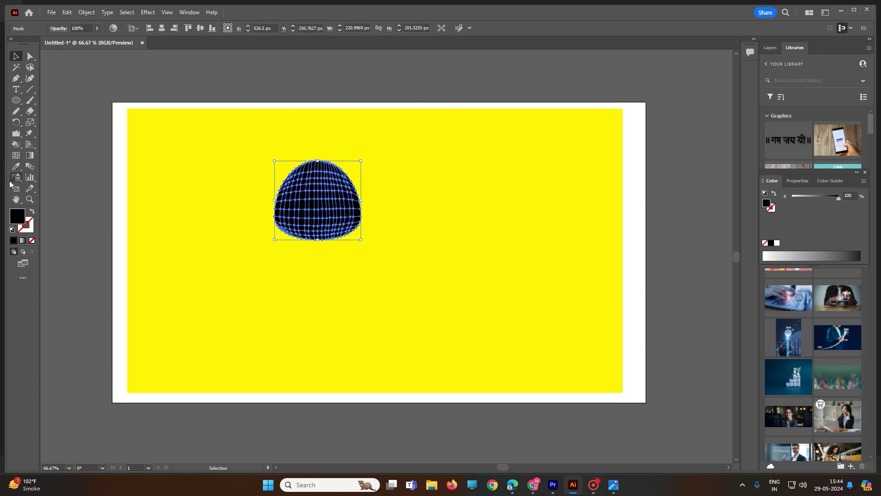
click(16, 158)
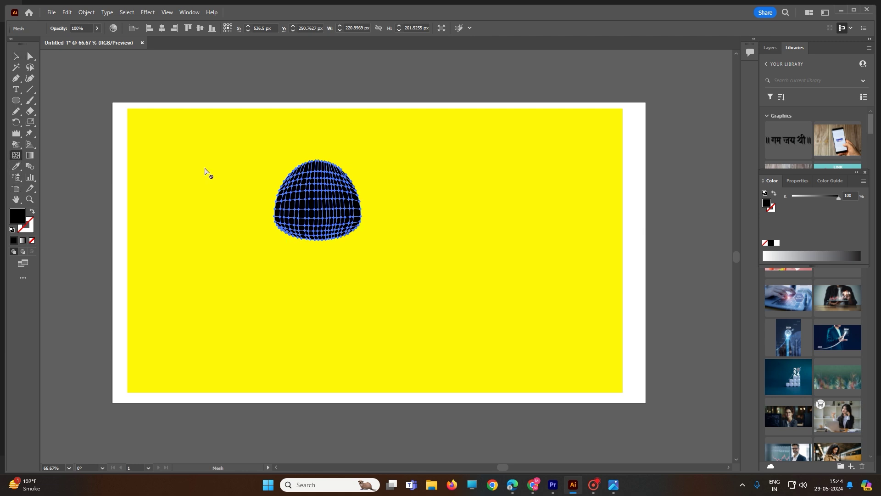
click(324, 209)
drag(327, 210, 331, 201)
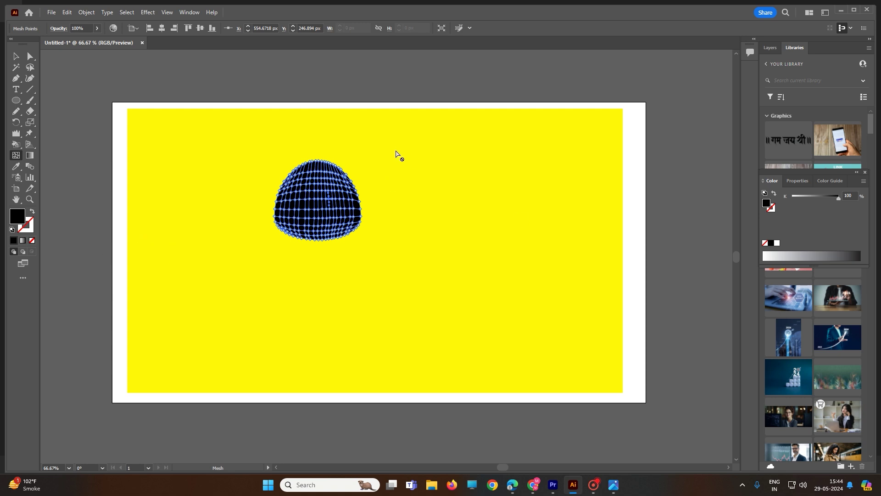
Show the color swatches and color the selected mesh point right of the dome's center red (FF0000).
click(189, 12)
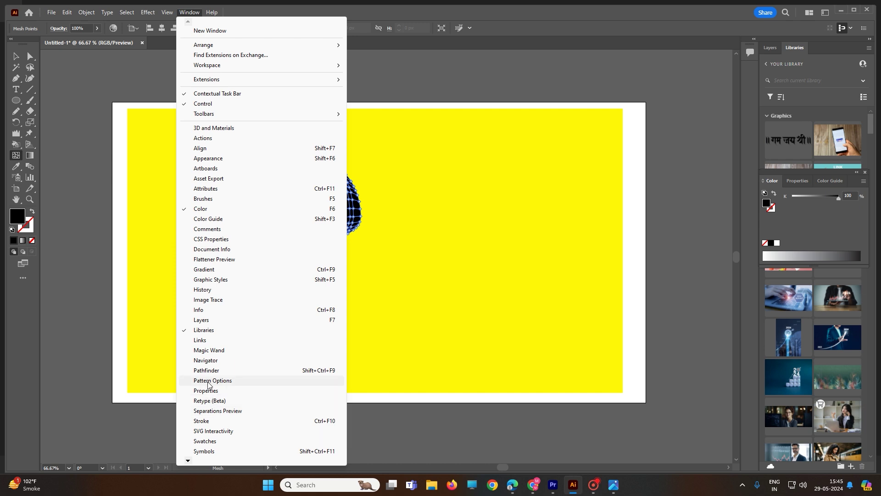
click(218, 442)
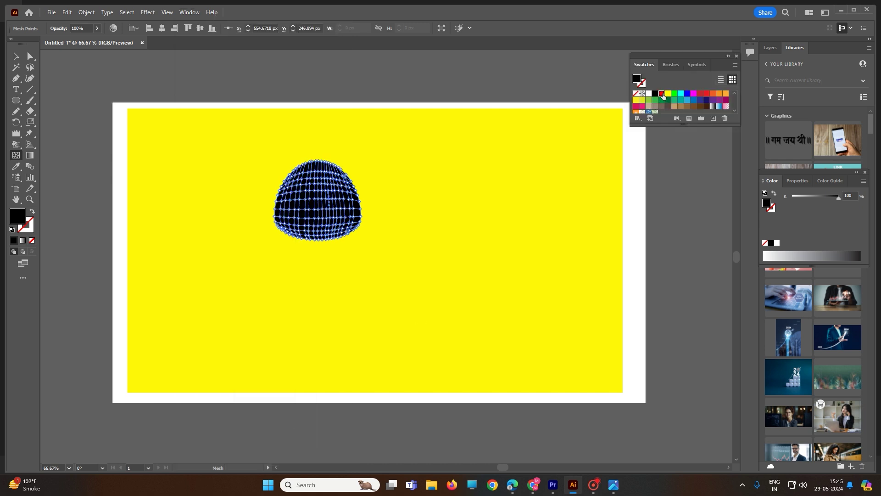
click(663, 94)
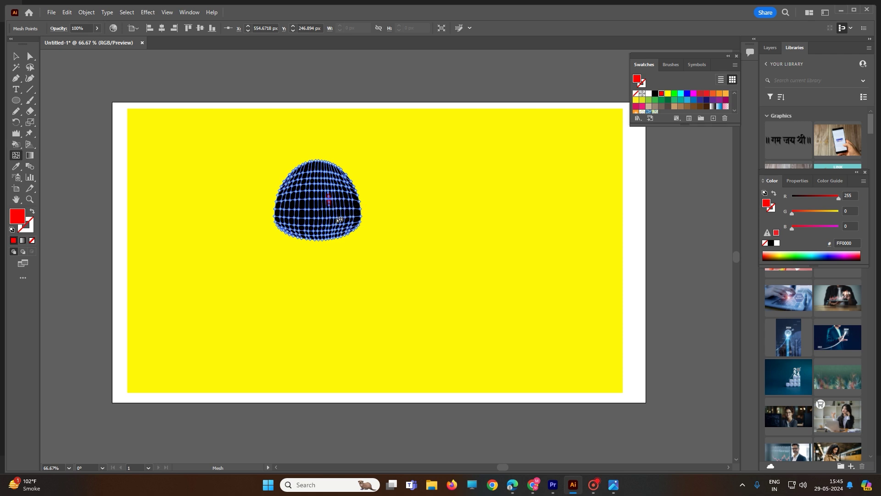
Add mesh points across the dome's lower half, coloring the one below the red spot yellow (FFFF00).
click(307, 220)
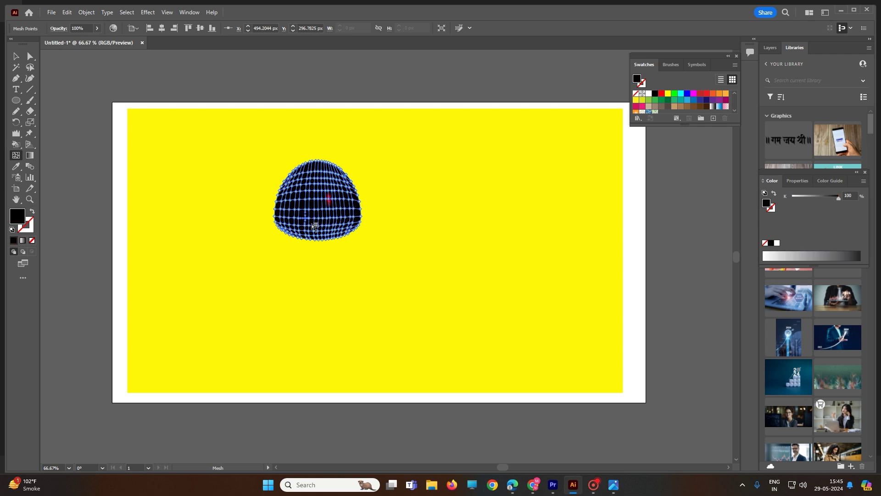
click(334, 218)
click(669, 94)
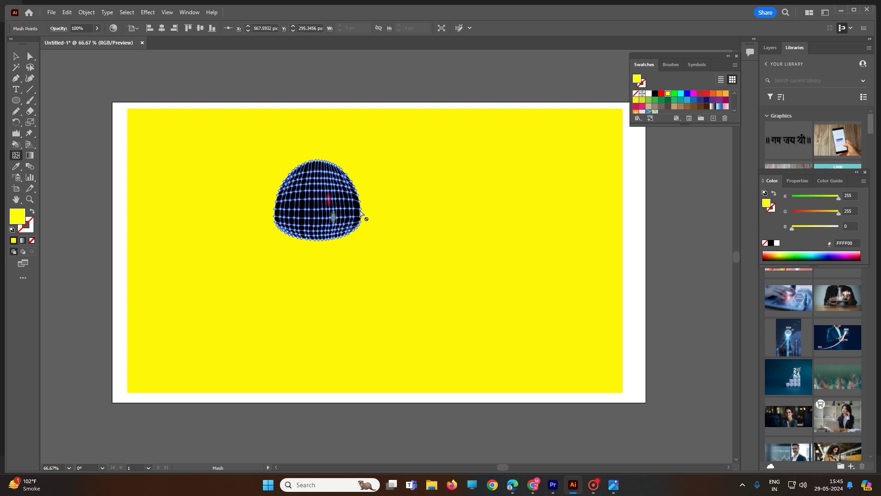
click(343, 212)
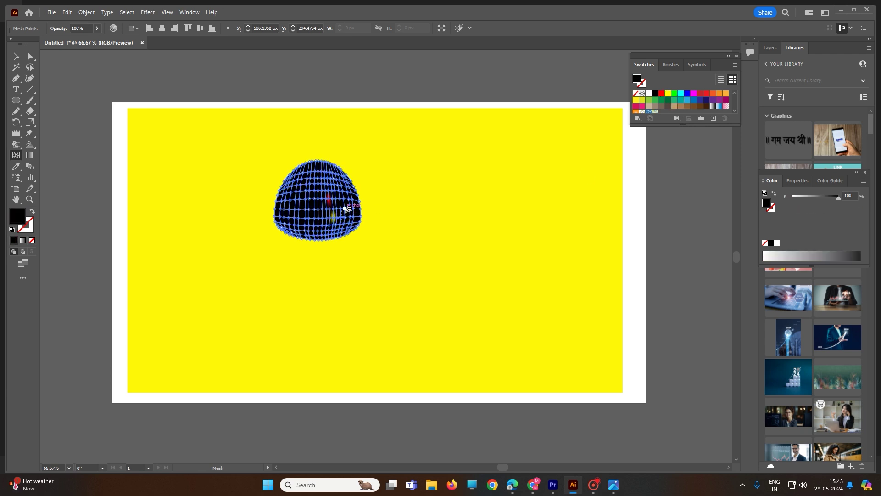
Add a mesh point in the dome's upper left area and color it magenta (FF00FF).
shift+click(707, 94)
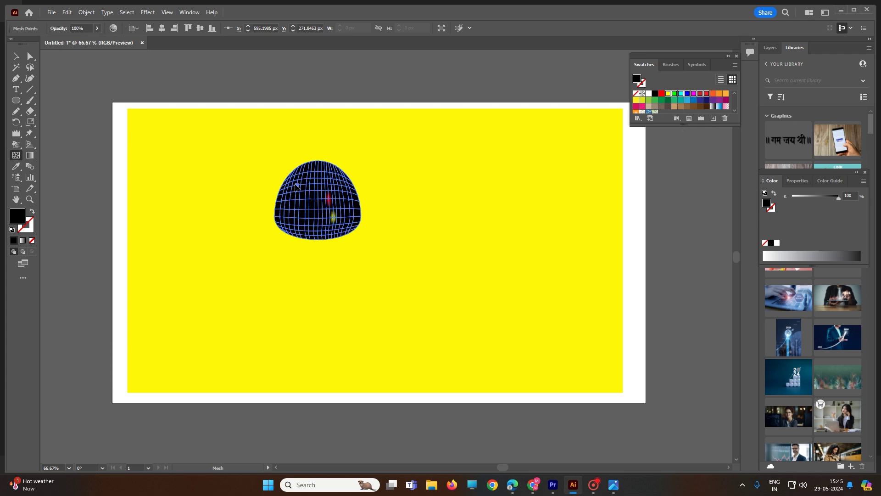
click(307, 209)
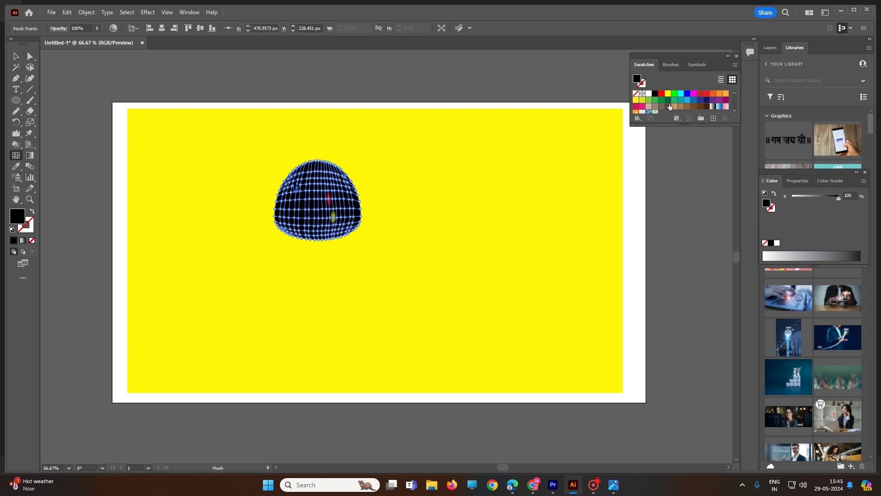
click(694, 94)
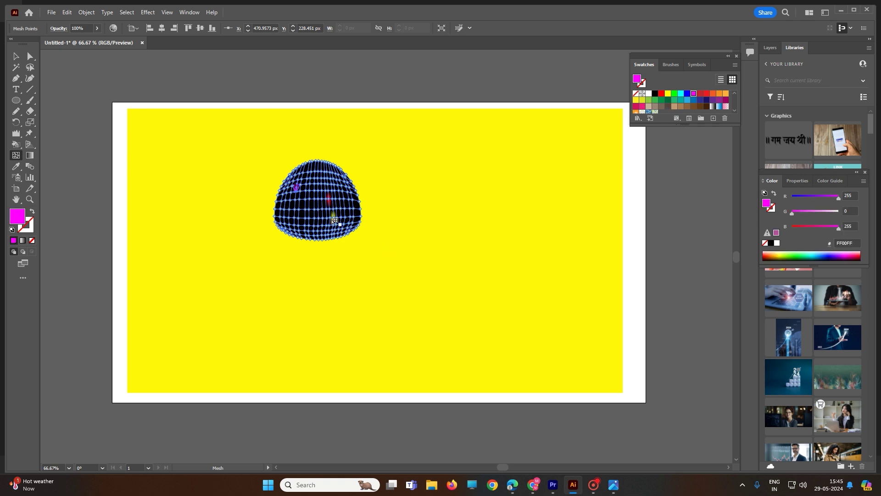
Add two mesh points below the magenta spot, color the upper one red (ED1C24) and the lower one orange (F15A24), and deselect the dome.
click(303, 217)
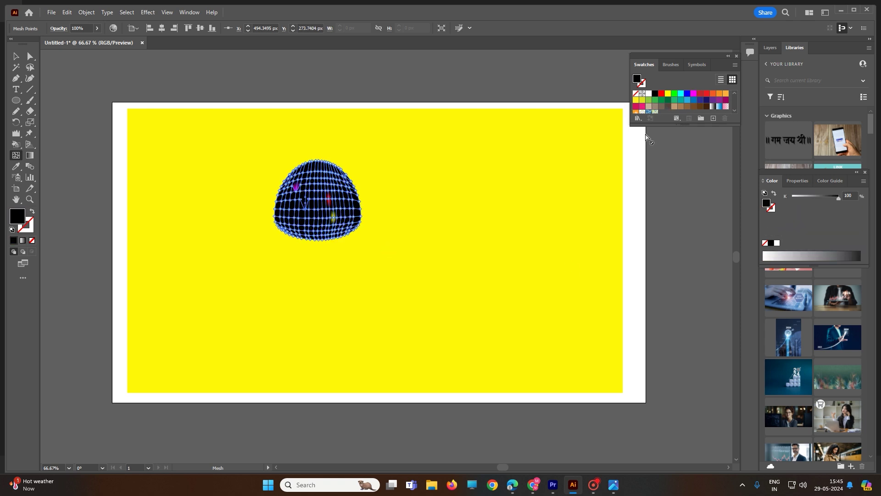
click(705, 94)
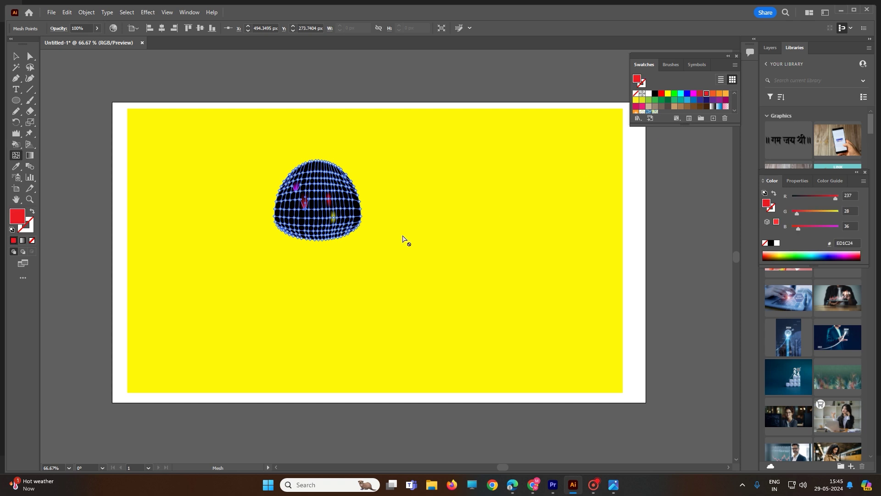
click(305, 238)
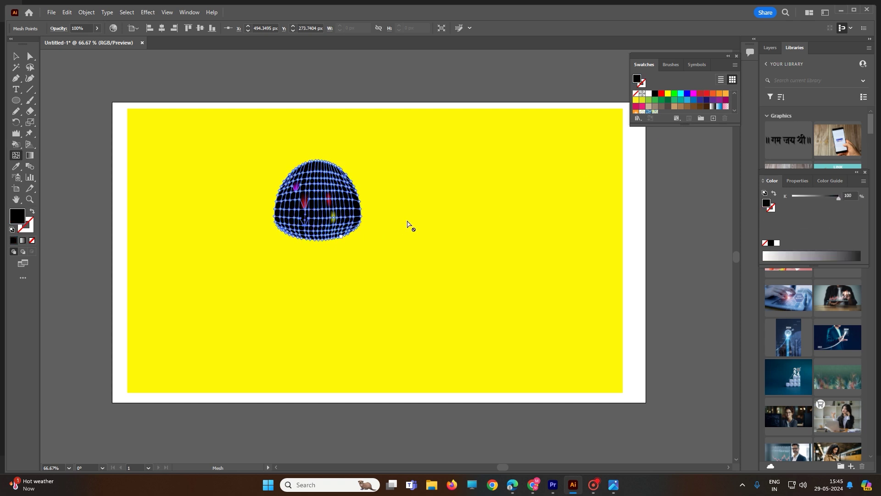
click(713, 94)
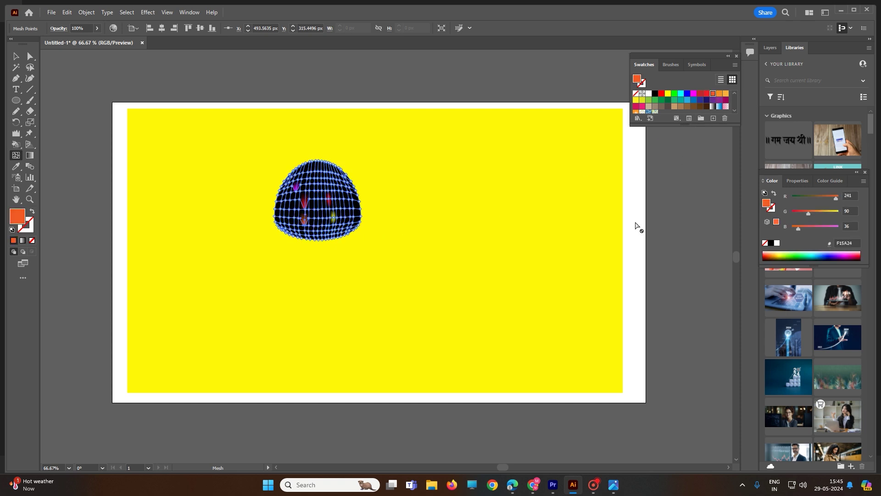
click(16, 56)
click(192, 112)
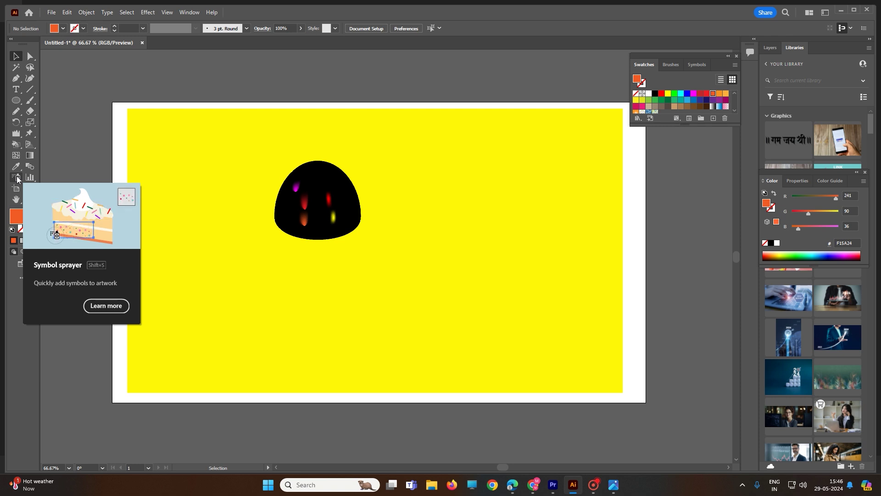
Activate the Symbol Sprayer tool and open the Flowers symbol library.
click(18, 179)
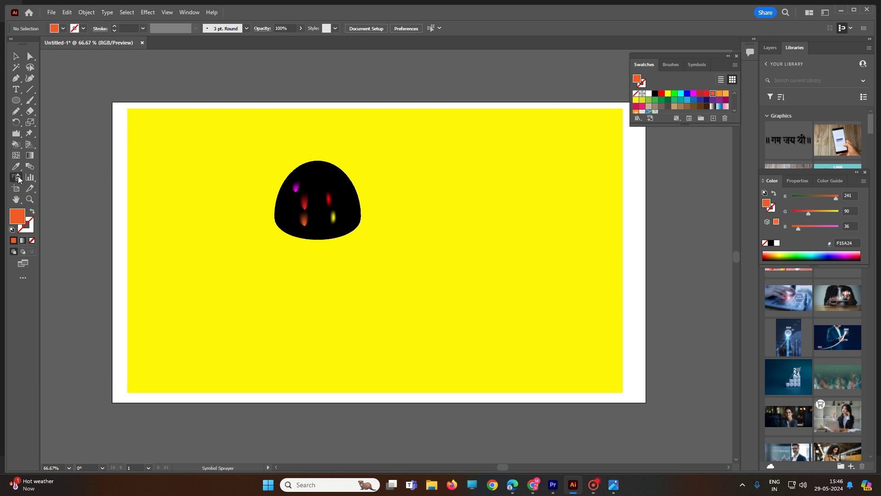
double_click(17, 179)
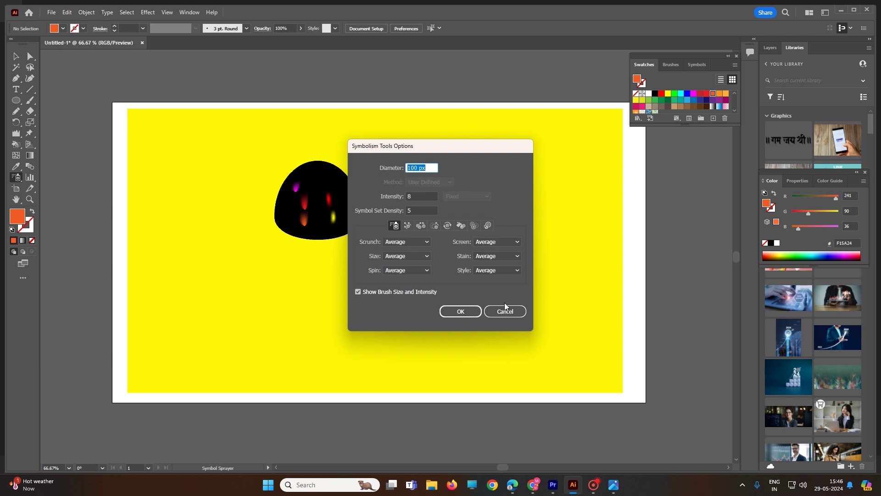
click(505, 307)
click(17, 179)
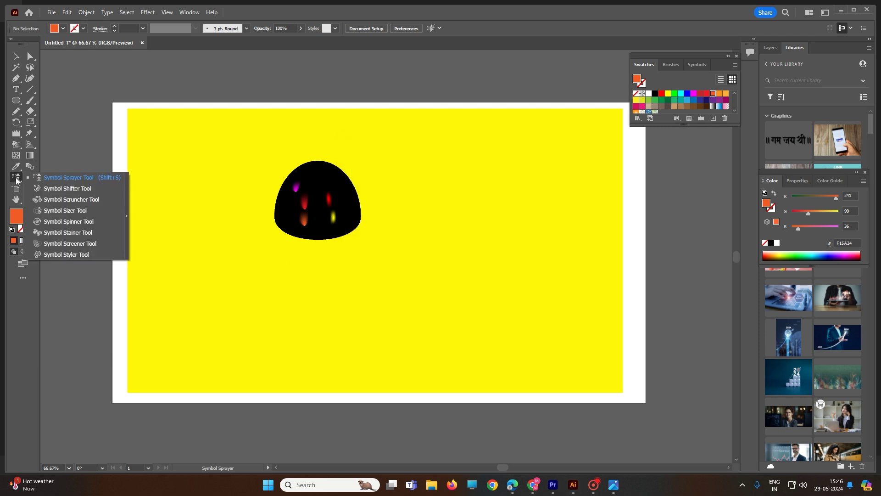
click(67, 178)
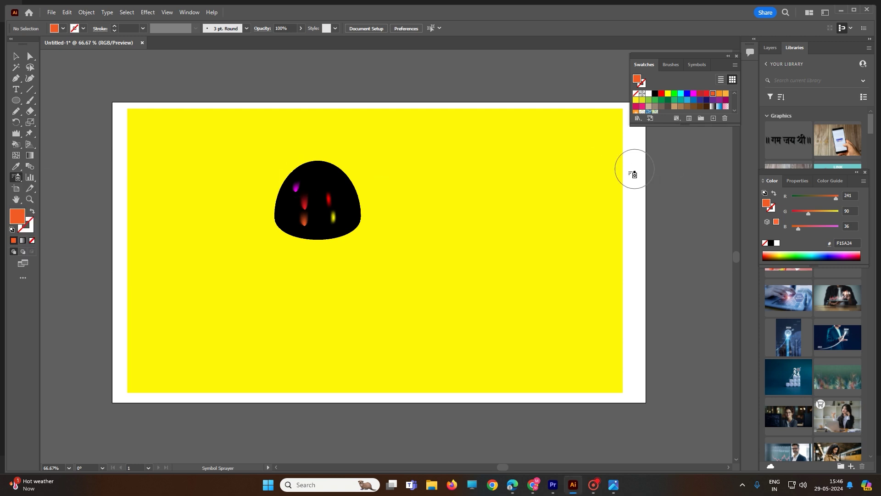
click(697, 64)
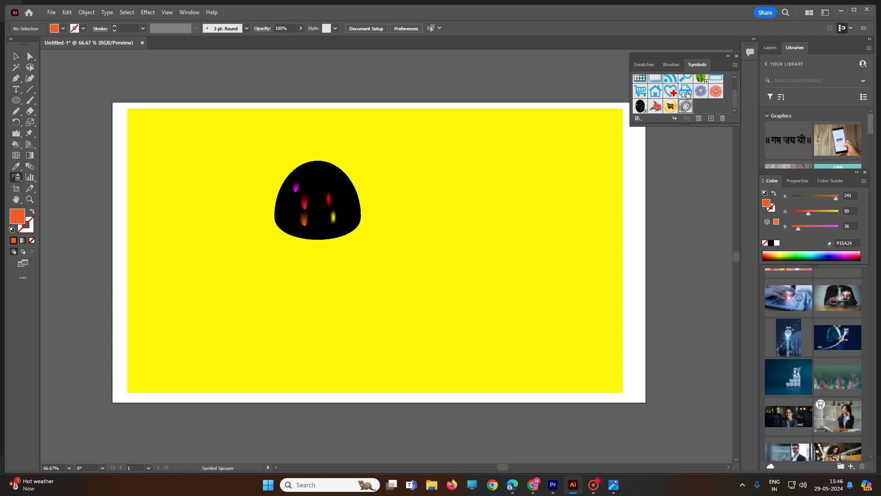
click(637, 118)
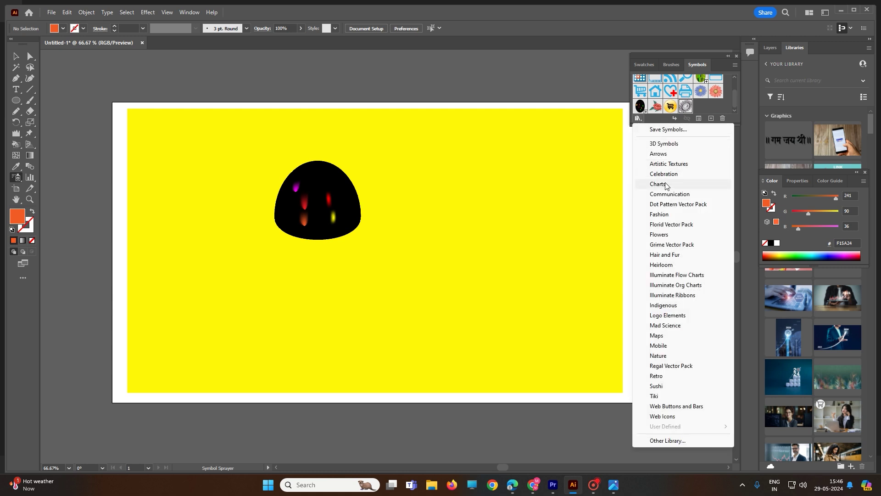
click(659, 234)
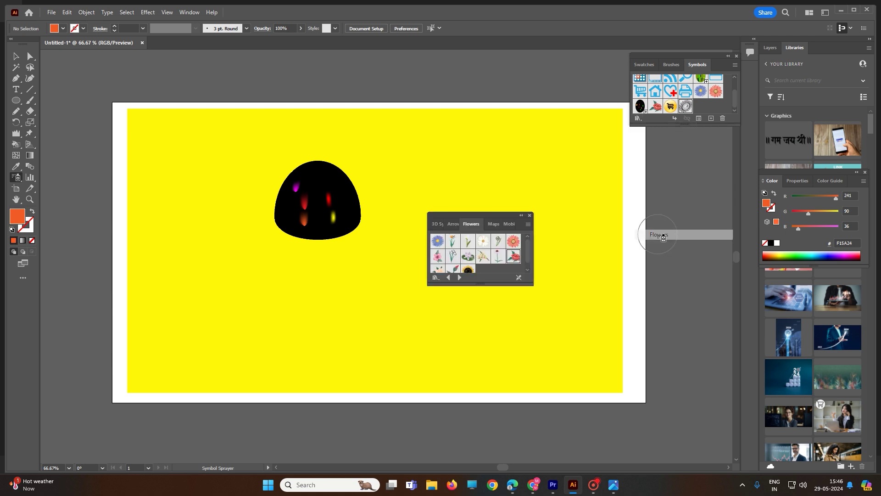
Spray white daisy symbols around the dome and across the yellow background, and coral gerbera symbols in a loop over its right half.
click(483, 244)
click(393, 179)
click(434, 175)
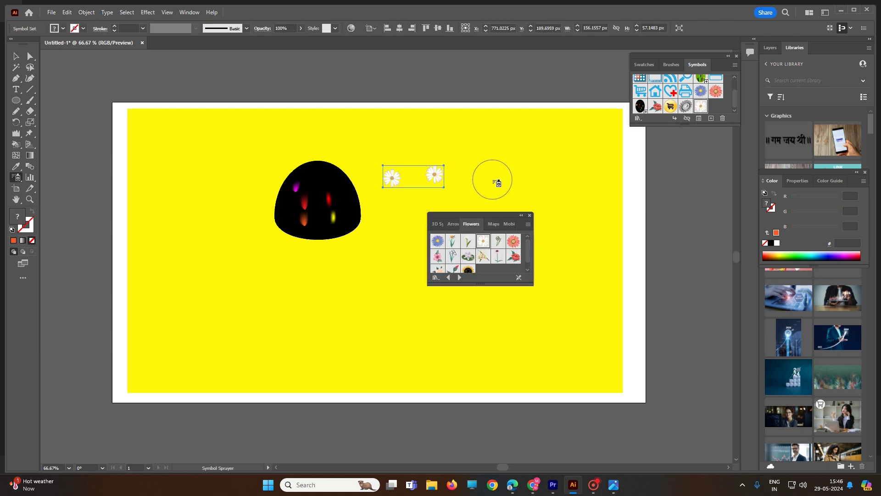
mouse_move(496, 183)
mouse_down()
mouse_move(545, 195)
mouse_move(569, 234)
mouse_move(568, 277)
mouse_move(462, 330)
mouse_move(362, 291)
mouse_move(384, 216)
mouse_move(437, 192)
mouse_move(463, 148)
mouse_move(341, 129)
mouse_move(206, 151)
mouse_move(219, 243)
mouse_move(311, 317)
mouse_move(183, 289)
mouse_move(240, 167)
mouse_up()
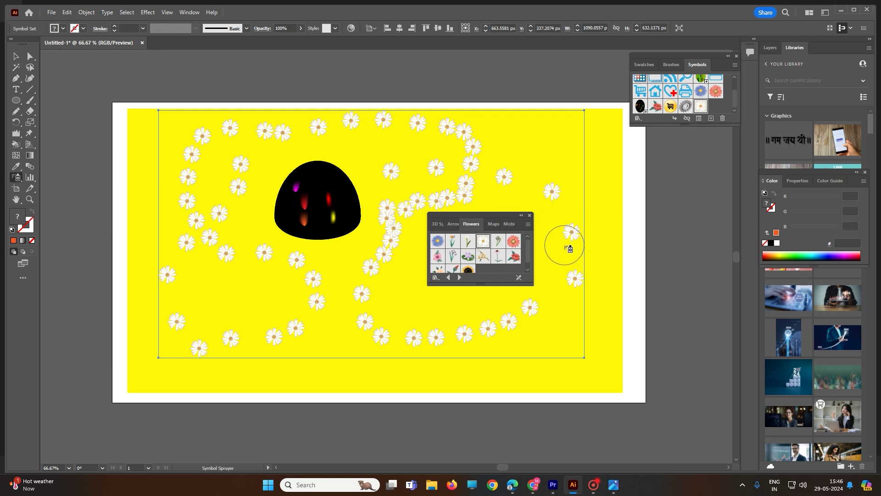
click(514, 244)
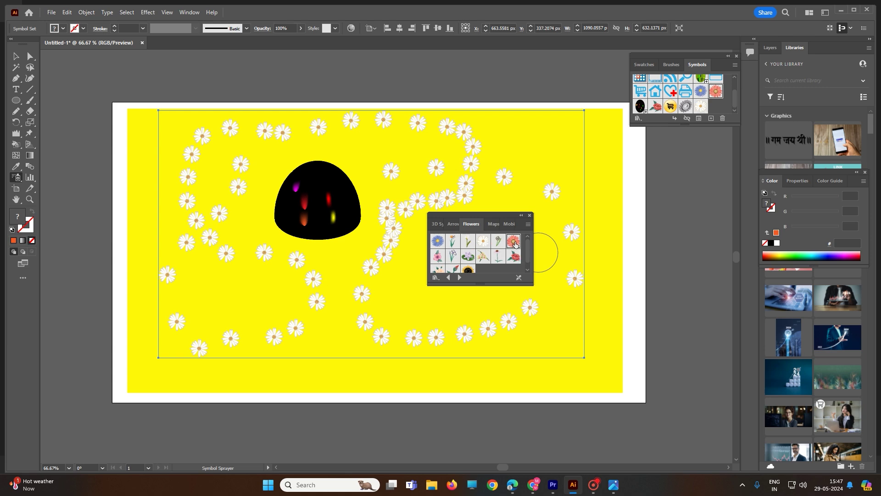
mouse_move(360, 149)
mouse_down()
mouse_move(473, 136)
mouse_move(557, 161)
mouse_move(576, 239)
mouse_move(548, 331)
mouse_move(427, 364)
mouse_move(416, 257)
mouse_up()
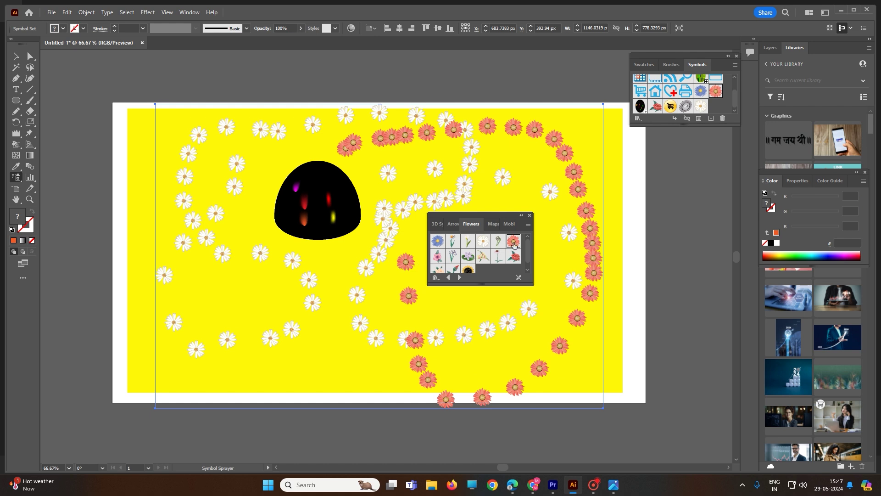
Open the Mobile symbol library and spray the yellow phone symbol in a loop around the black dome.
click(640, 118)
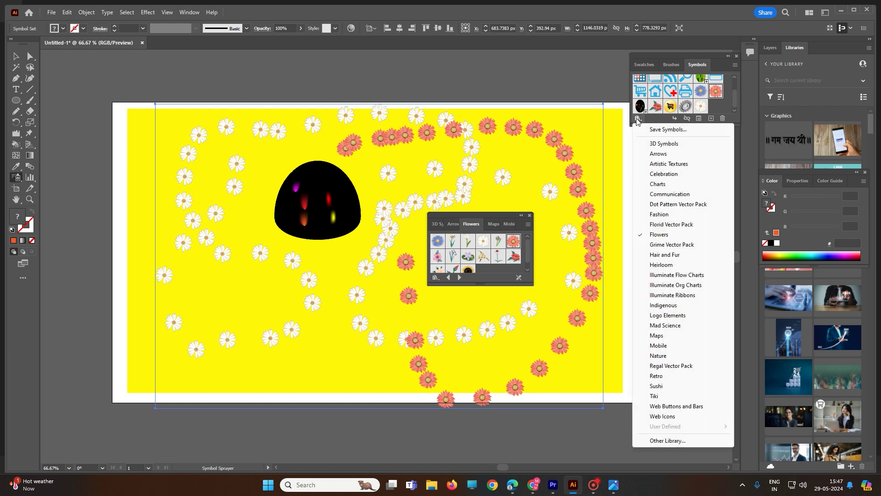
click(672, 347)
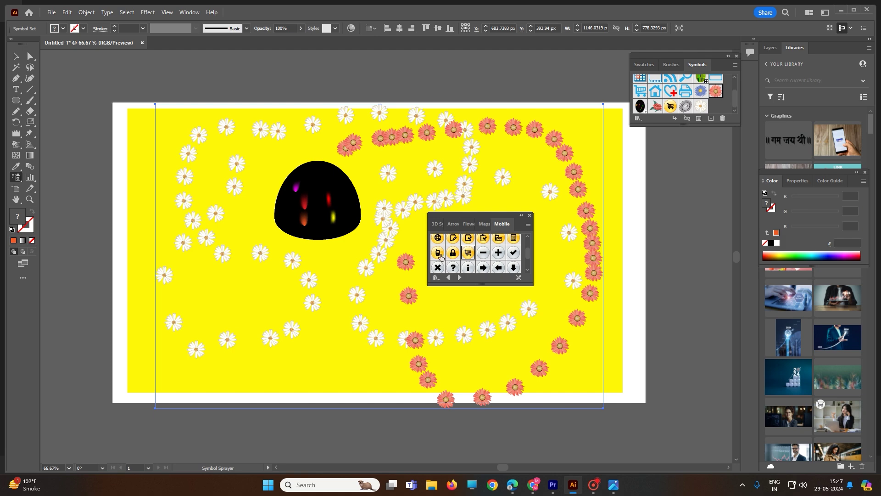
click(439, 253)
click(328, 281)
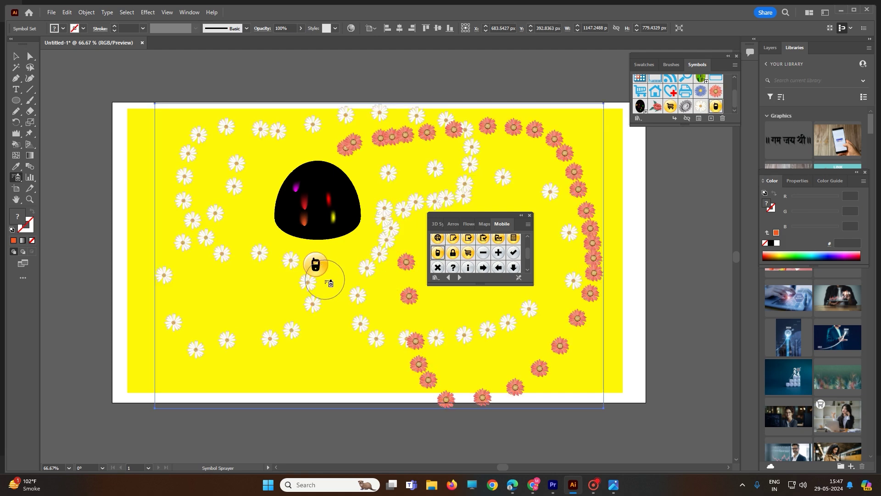
drag(328, 281, 326, 306)
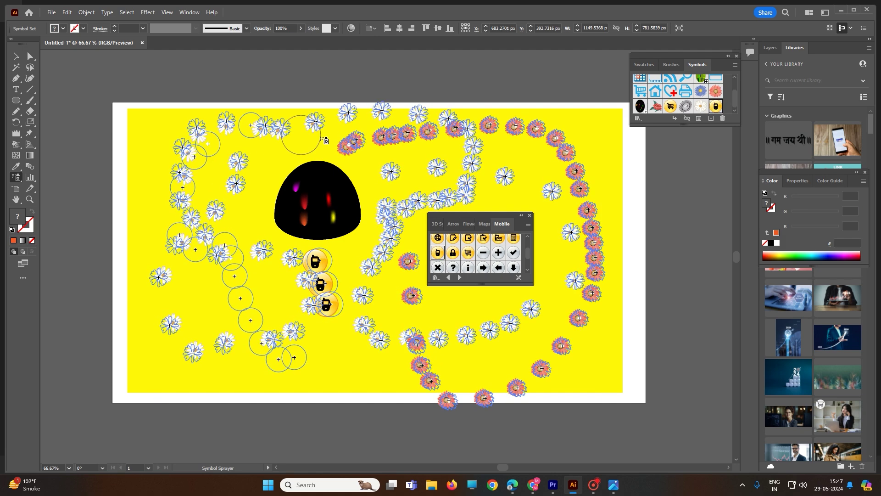
mouse_move(326, 140)
mouse_down()
mouse_move(365, 207)
mouse_move(339, 342)
mouse_up()
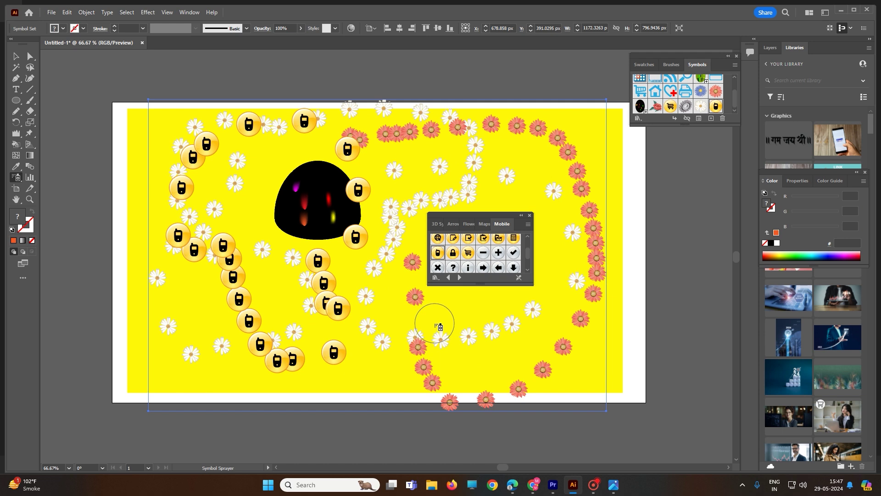
Reopen the Flowers symbol library and spray rosebud symbols in a curve inside the coral flower loop.
click(638, 118)
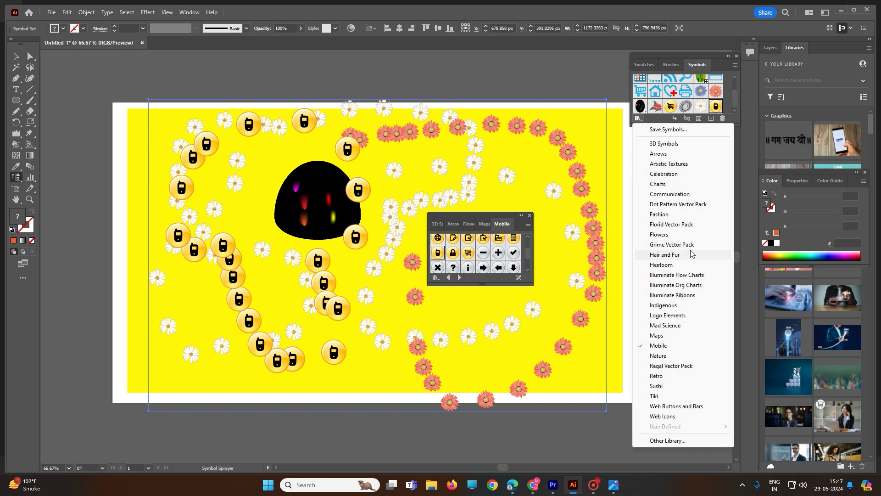
click(675, 235)
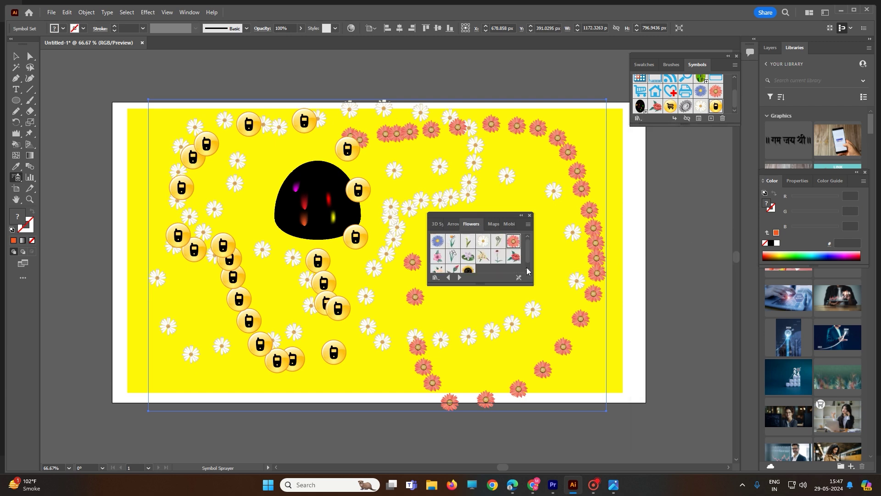
scroll(526, 267, down, 1)
click(454, 265)
mouse_move(526, 187)
mouse_down()
mouse_move(535, 191)
mouse_move(550, 291)
mouse_move(457, 315)
mouse_move(381, 285)
mouse_up()
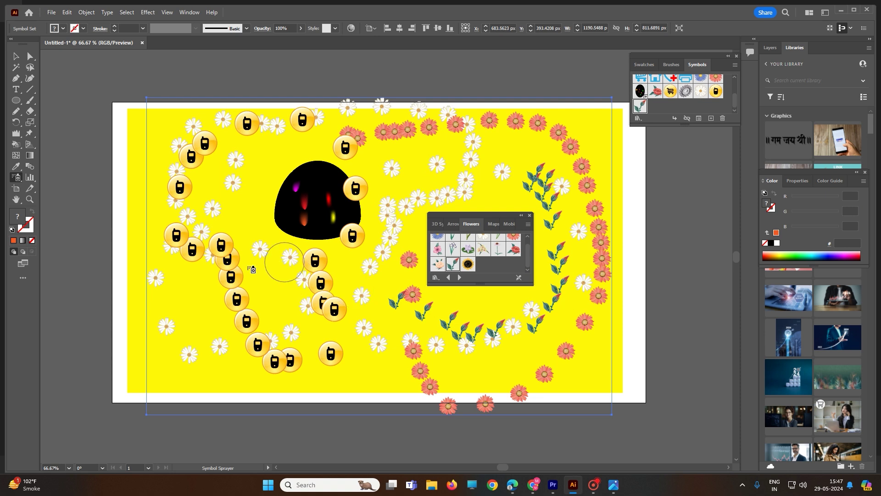
Use the Symbol Shifter tool on the daisies right of the dome and the upper rosebuds, closing the Flowers library.
click(17, 180)
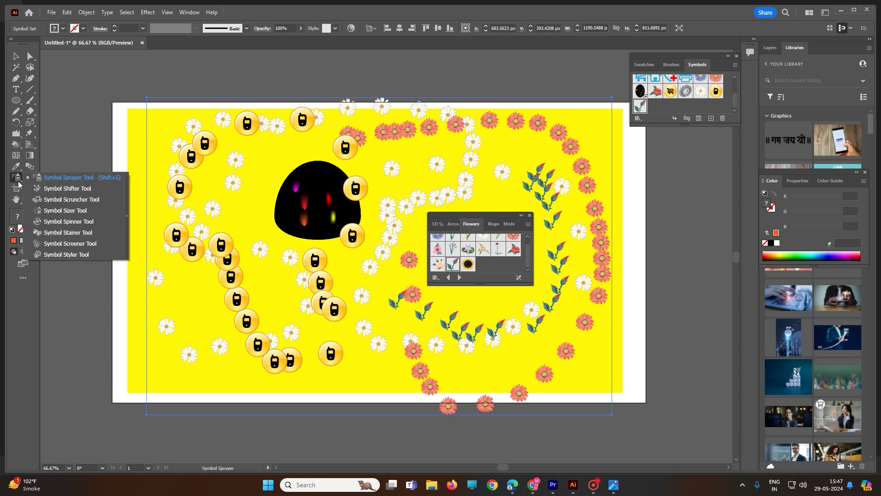
click(69, 188)
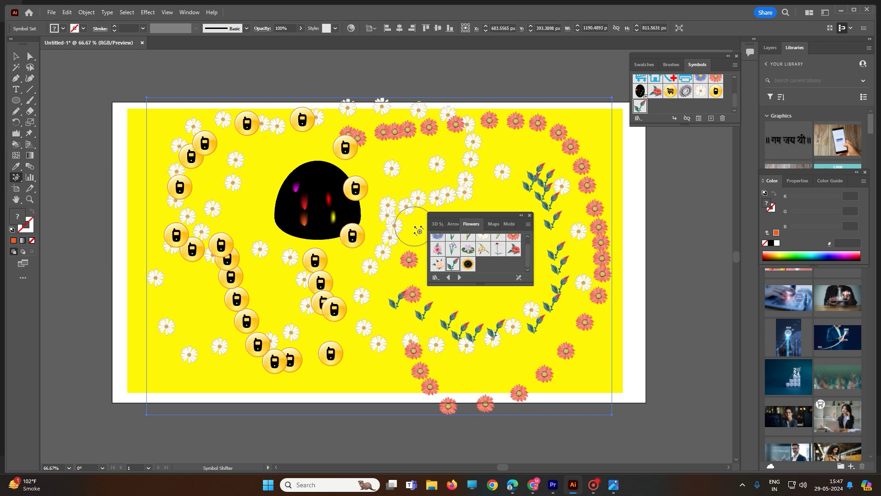
drag(408, 220, 399, 218)
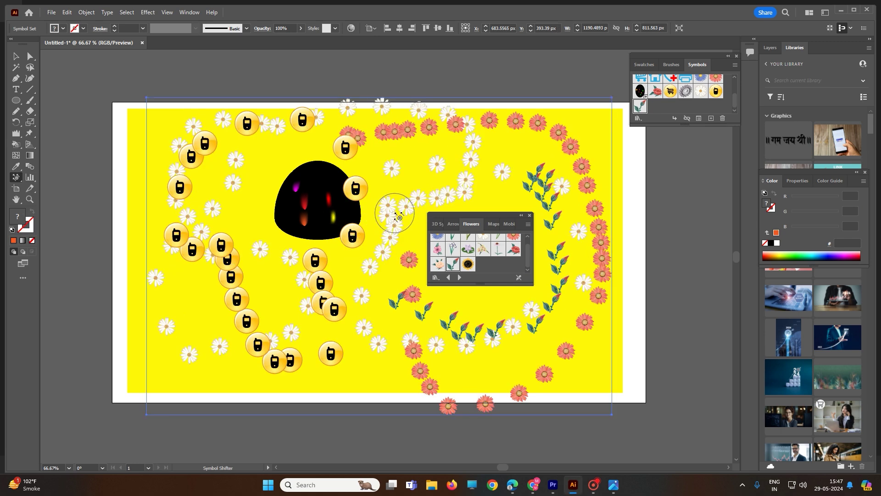
click(529, 214)
mouse_move(528, 216)
mouse_down()
mouse_move(537, 185)
mouse_move(558, 189)
mouse_up()
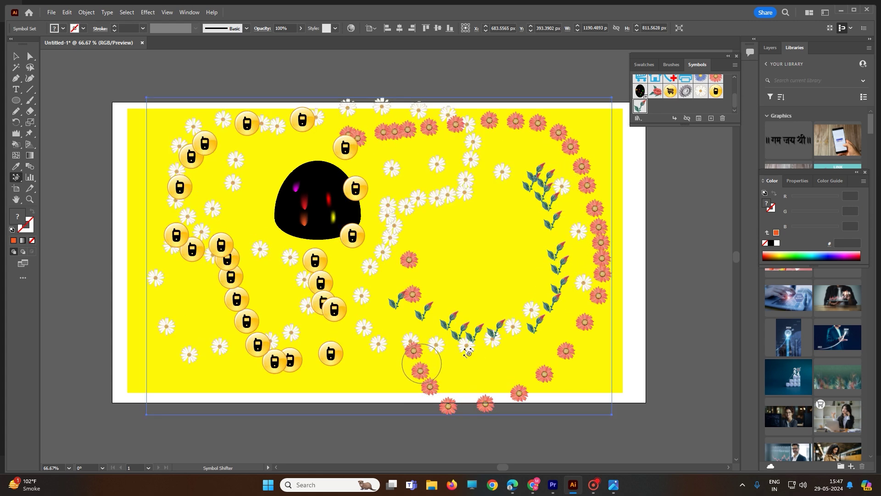
Try to move the daisies left of the dome with the Symbol Shifter tool.
key(v)
click(16, 56)
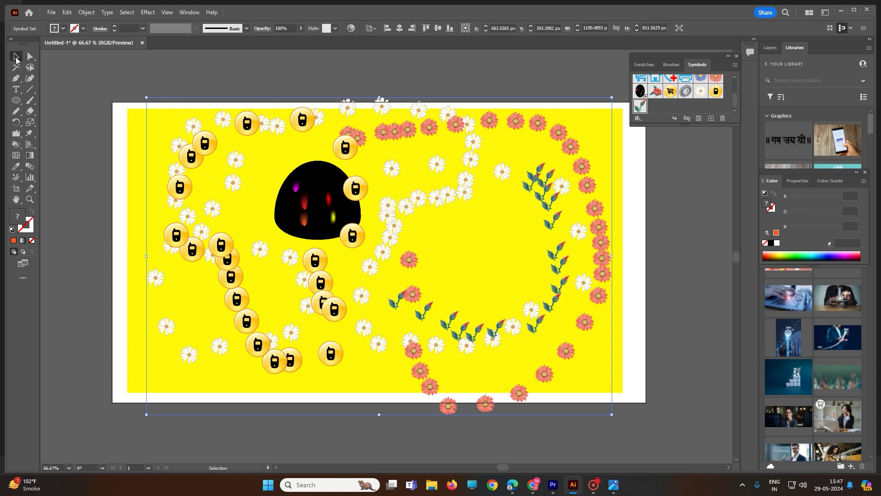
click(16, 179)
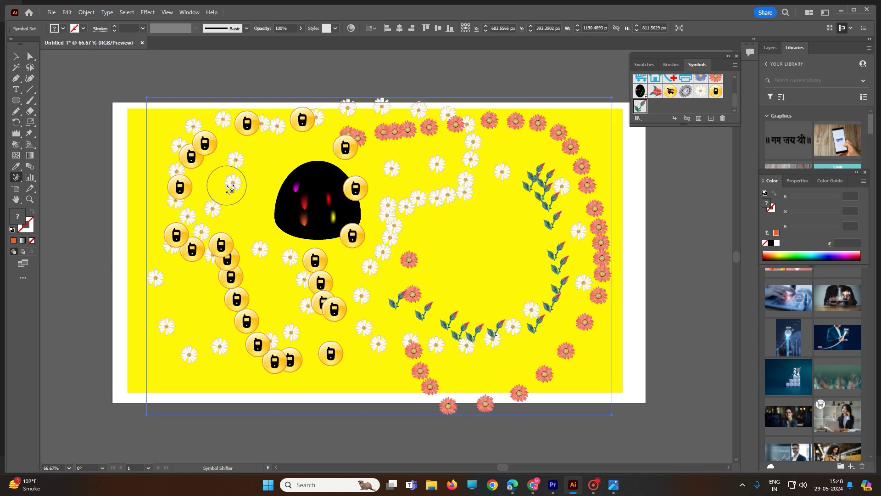
drag(228, 183, 243, 168)
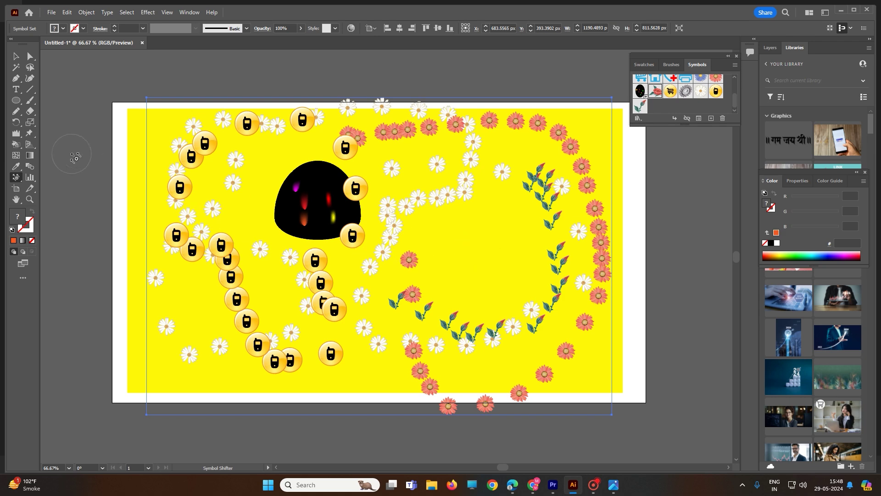
Spray red rose symbols in the empty area inside the rosebud curve with the Symbol Sprayer tool.
click(16, 180)
click(55, 177)
mouse_move(531, 210)
mouse_down()
mouse_move(503, 216)
mouse_move(480, 251)
mouse_move(447, 258)
mouse_move(452, 235)
mouse_move(507, 270)
mouse_up()
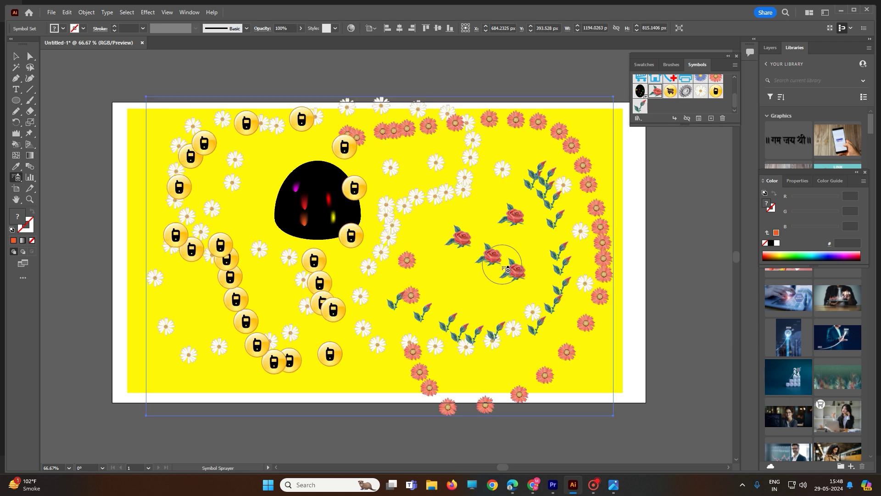
Shift the red roses inside the rosebud curve slightly with the Symbol Shifter tool.
click(20, 180)
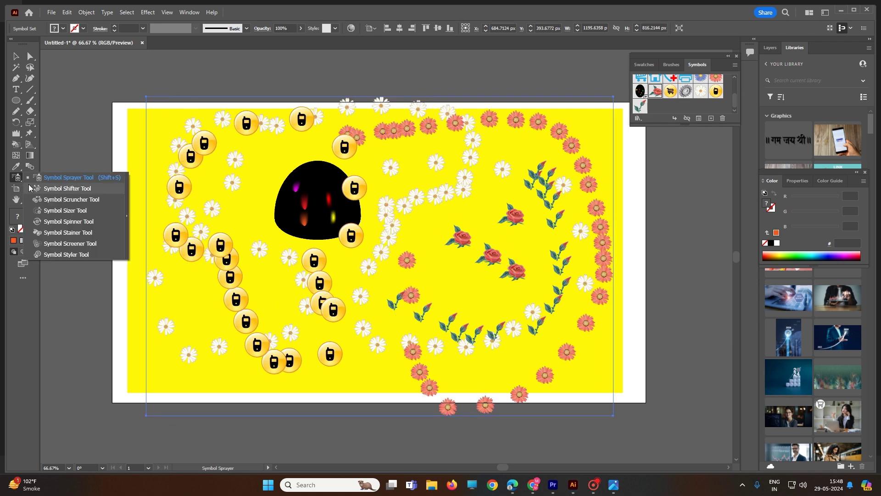
click(60, 191)
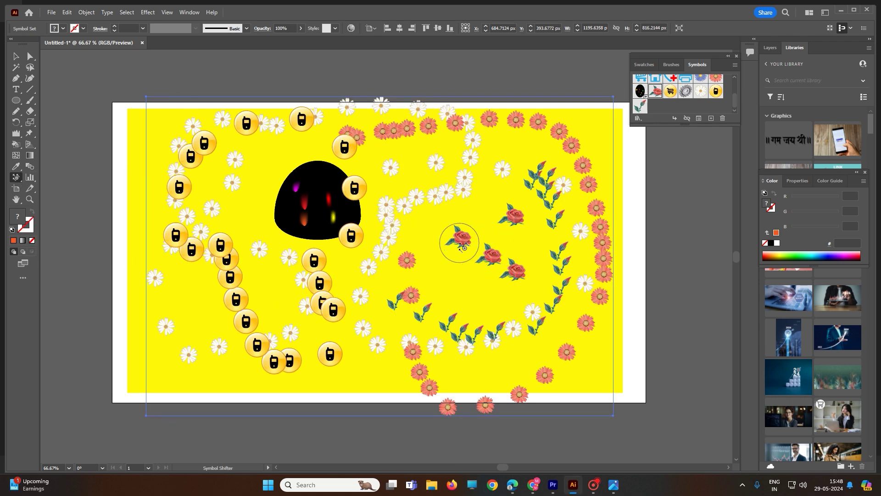
mouse_move(464, 243)
mouse_down()
mouse_move(456, 238)
mouse_move(487, 242)
mouse_move(492, 266)
mouse_move(473, 276)
mouse_up()
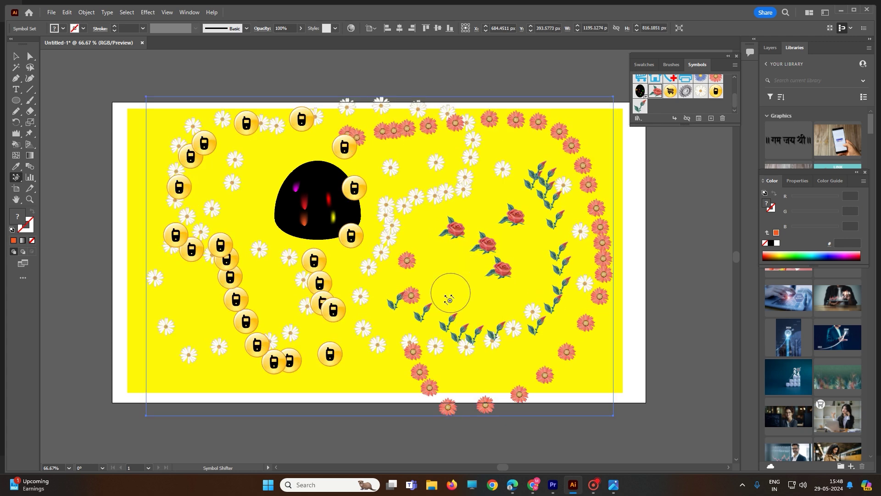
drag(412, 297, 441, 279)
drag(482, 256, 487, 261)
Adjust the spacing of the red roses inside the rosebud curve with the Symbol Scruncher tool.
click(17, 180)
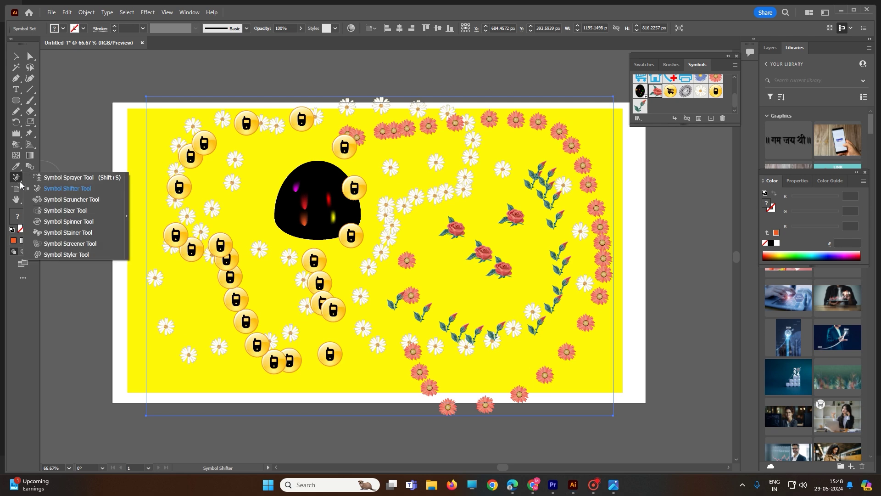
click(73, 202)
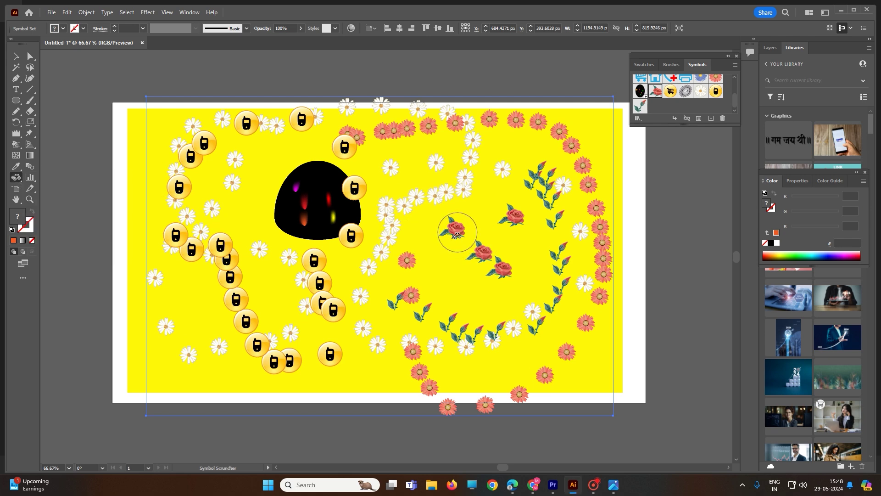
drag(457, 235, 509, 284)
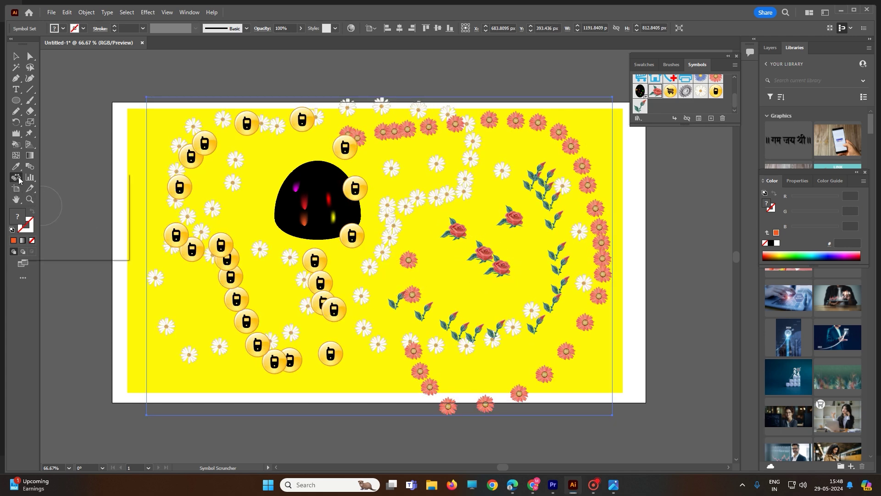
Enlarge the leftmost red rose several times with the Symbol Sizer tool and rotate it slightly with the Symbol Spinner tool.
mouse_move(19, 180)
mouse_down()
mouse_move(41, 188)
mouse_move(53, 213)
mouse_move(65, 211)
mouse_up()
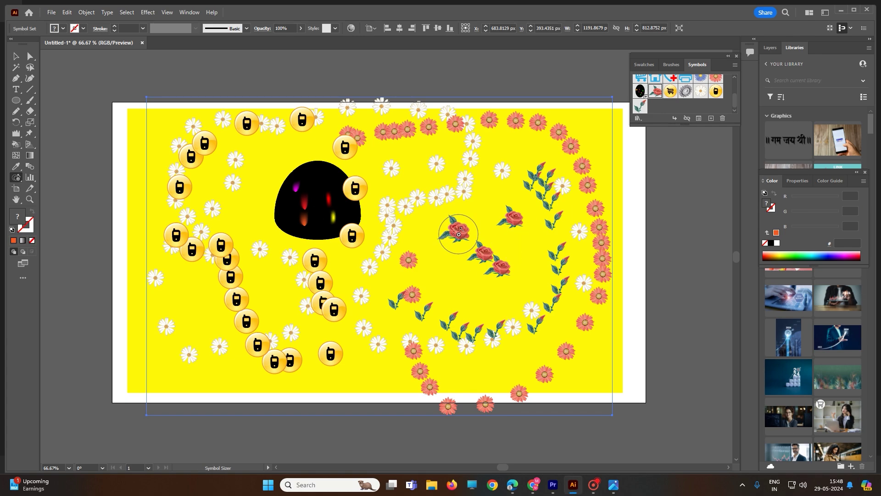
drag(459, 234, 459, 235)
click(22, 179)
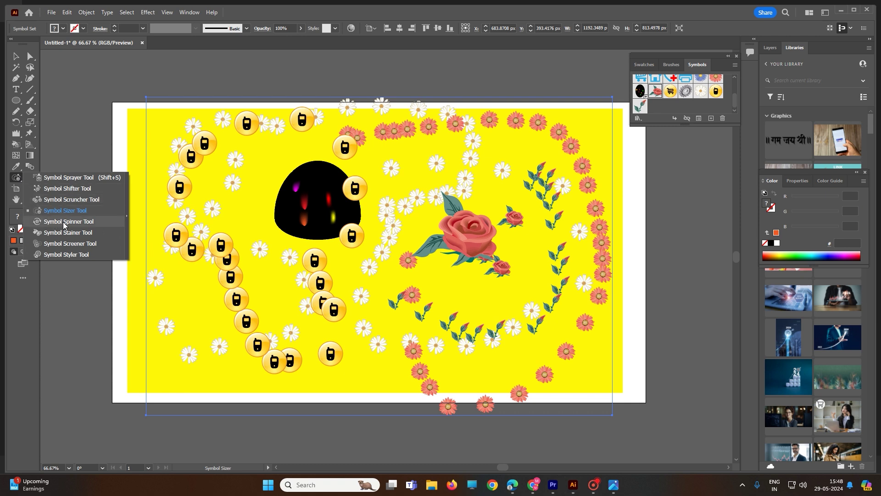
click(68, 222)
mouse_move(466, 239)
mouse_down()
mouse_move(464, 253)
mouse_move(440, 236)
mouse_move(524, 225)
mouse_move(502, 225)
mouse_move(498, 208)
mouse_move(502, 268)
mouse_move(504, 244)
mouse_move(504, 260)
mouse_up()
Tint the enlarged rose and the small roses beside it orange with the Symbol Stainer tool.
click(16, 178)
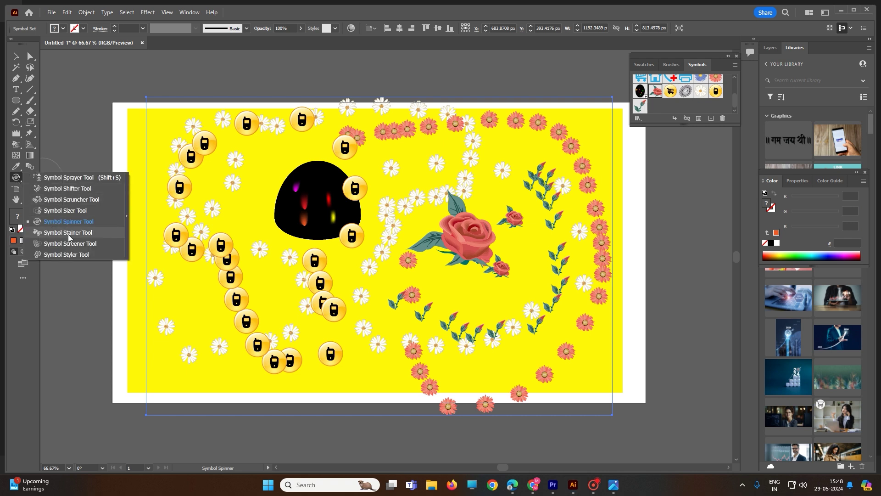
click(68, 232)
mouse_move(503, 266)
mouse_down()
mouse_move(454, 229)
mouse_move(460, 208)
mouse_move(436, 237)
mouse_move(411, 240)
mouse_move(498, 252)
mouse_move(476, 251)
mouse_move(485, 217)
mouse_move(518, 221)
mouse_up()
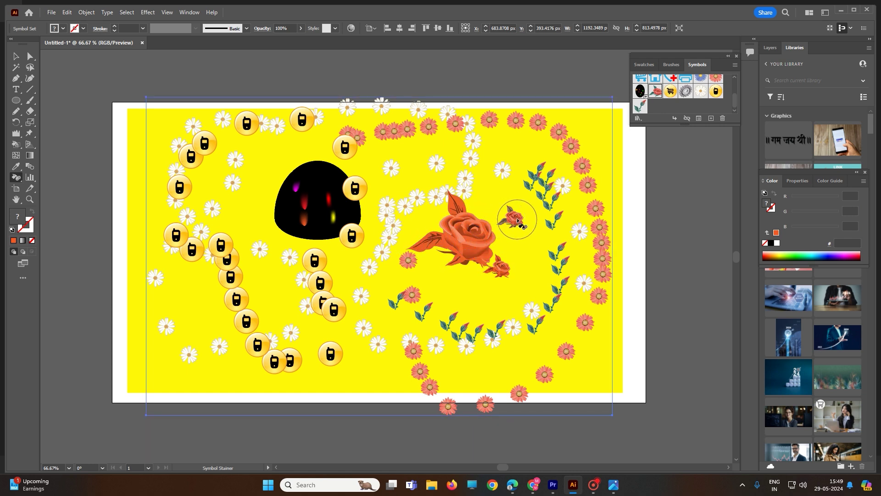
Fade the large rose and the small roses beside it with the Symbol Screener tool so the yellow background shows through.
click(16, 178)
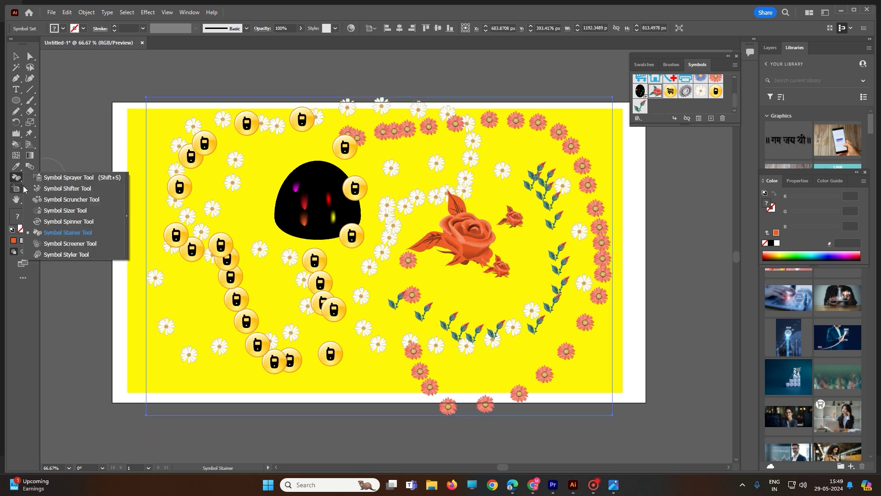
click(70, 243)
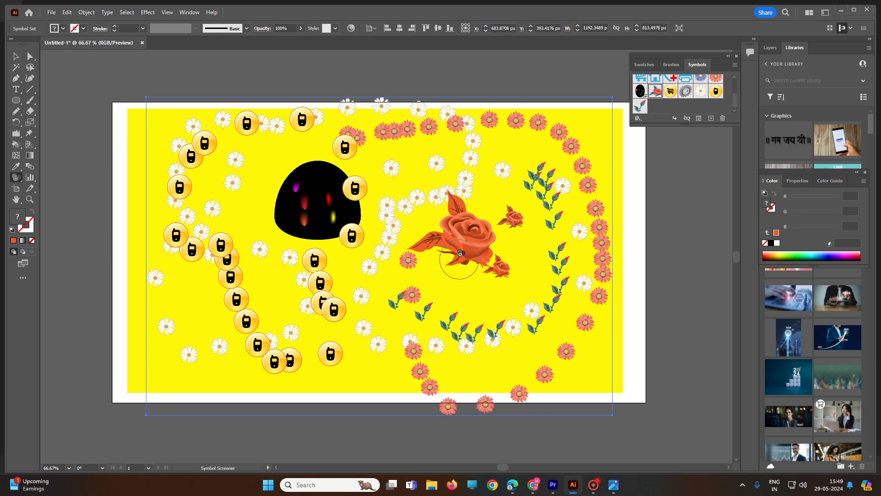
drag(452, 235, 478, 232)
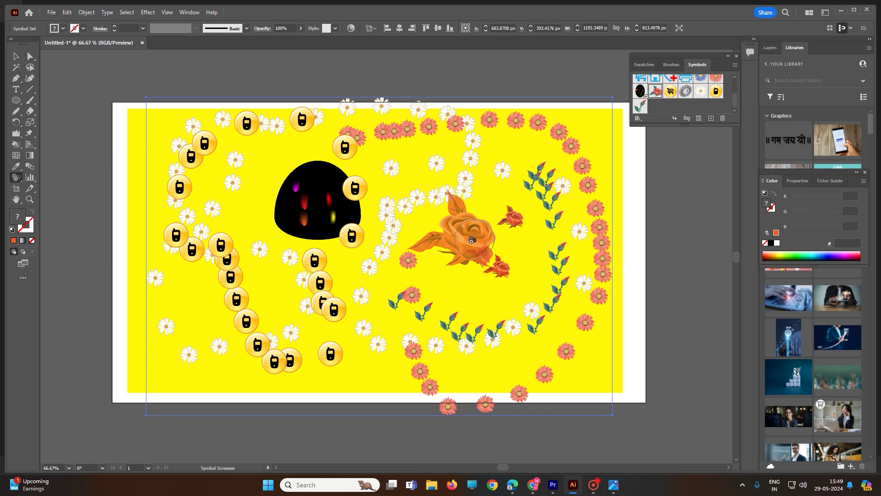
right_click(462, 239)
key(Escape)
mouse_move(503, 229)
mouse_down()
mouse_move(515, 220)
mouse_move(515, 262)
mouse_move(500, 271)
mouse_move(529, 266)
mouse_up()
Try to restyle the large rose with the Symbol Styler tool.
click(15, 180)
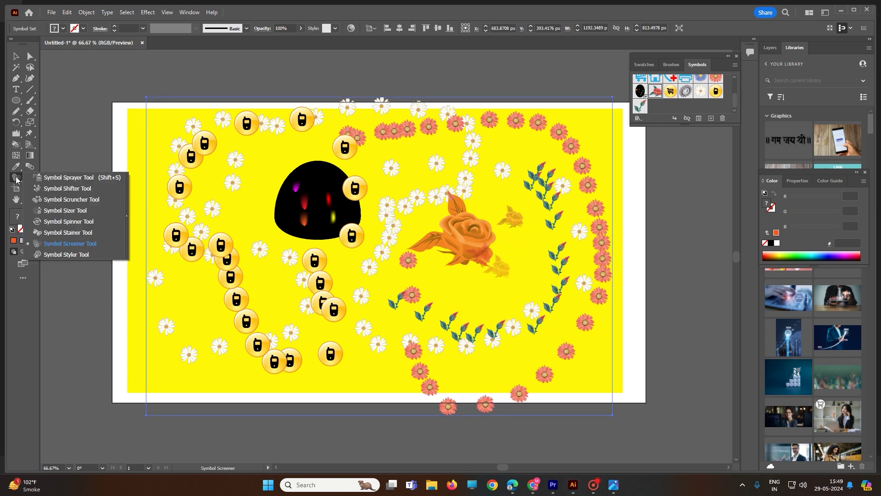
click(72, 256)
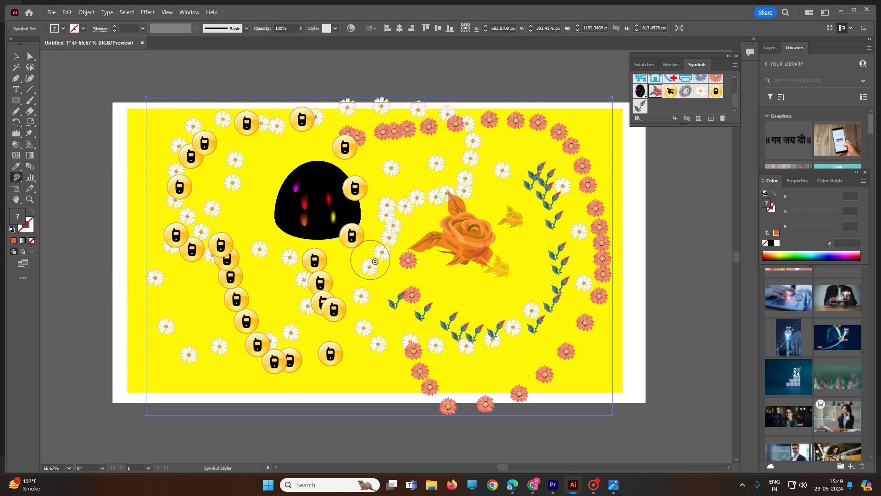
click(470, 244)
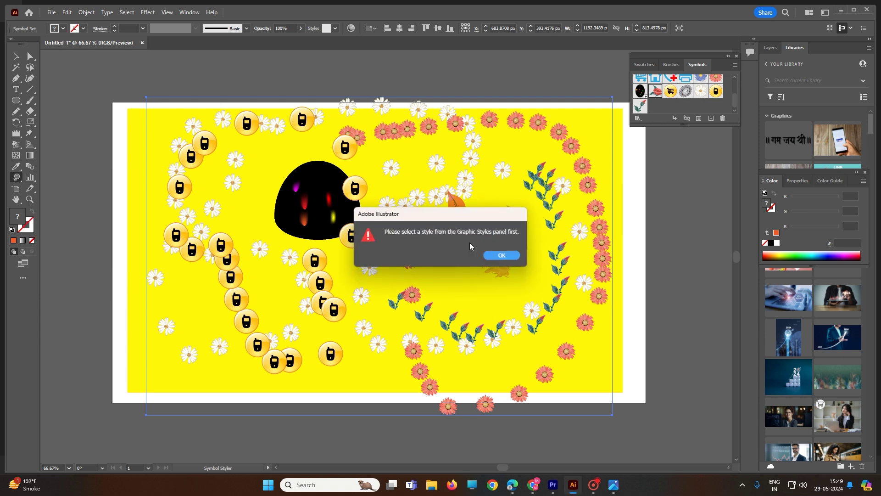
click(498, 255)
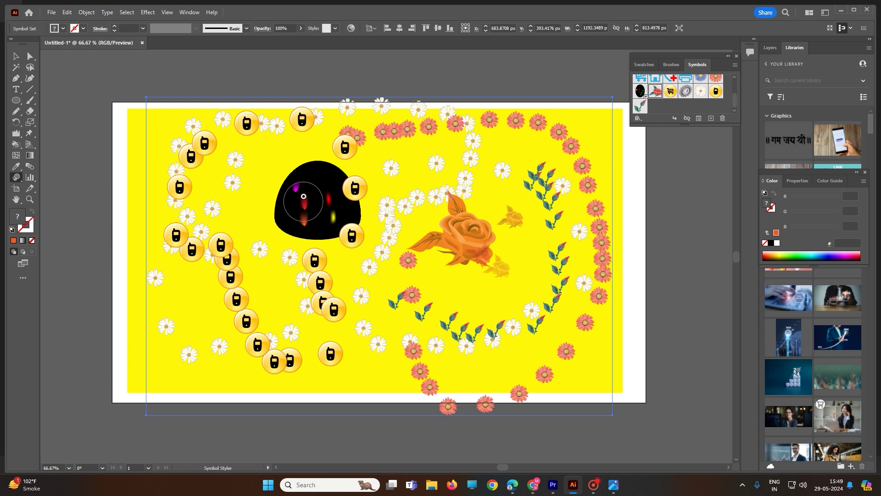
click(16, 181)
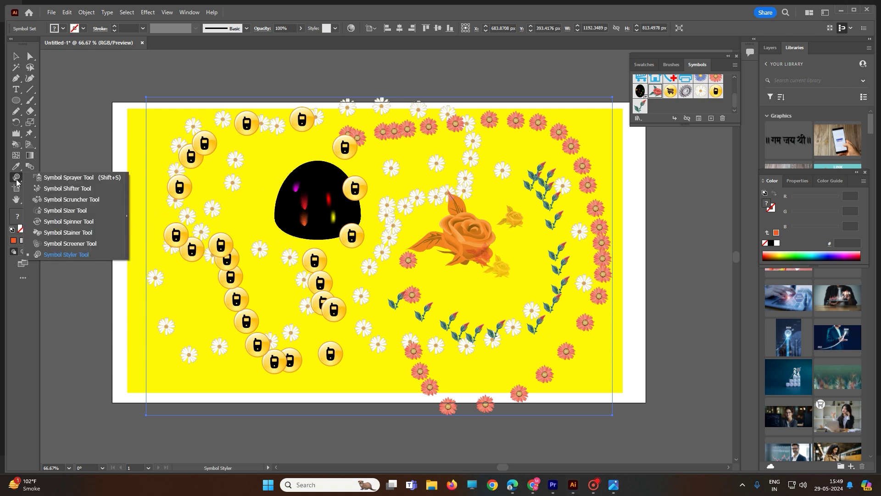
click(63, 178)
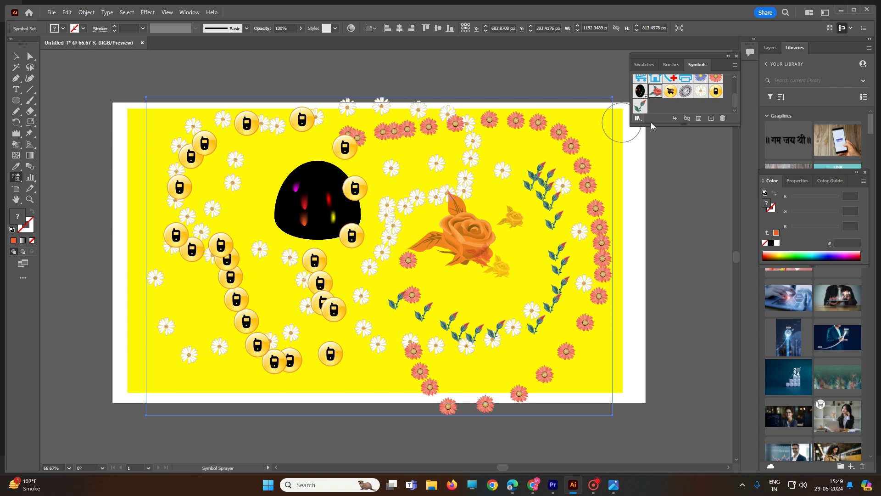
click(638, 119)
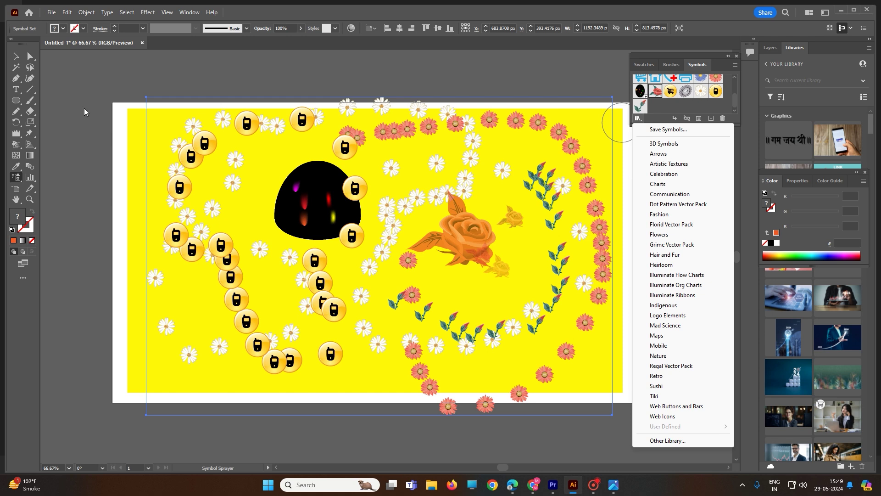
Shrink the black mesh dome to about 83 × 76 px and save it as a dynamic Movie Clip symbol under a person's name.
click(15, 59)
drag(320, 208, 296, 200)
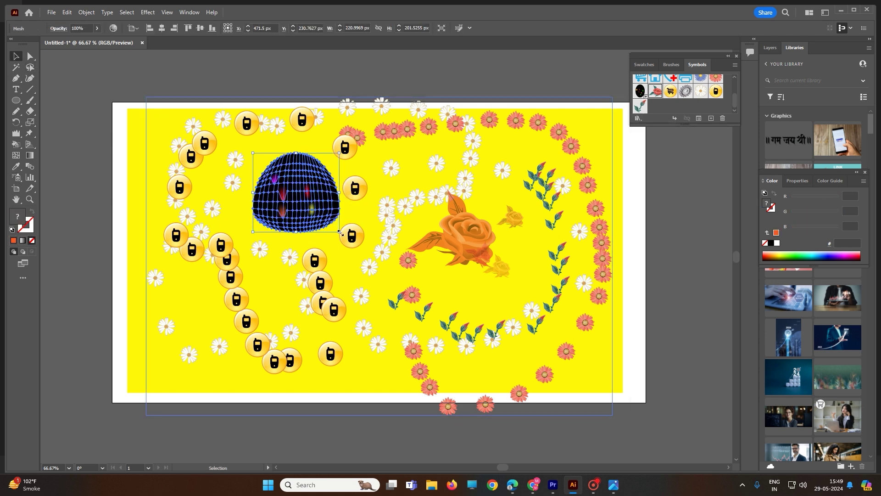
drag(340, 233, 664, 104)
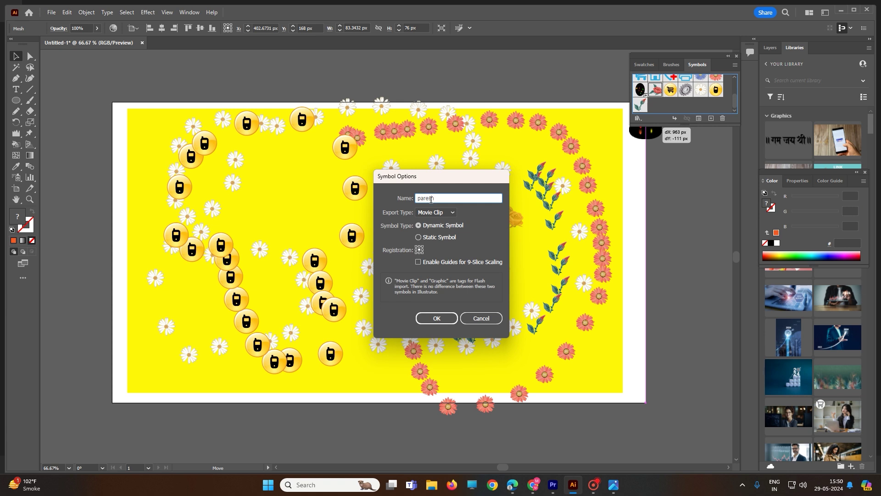
click(436, 318)
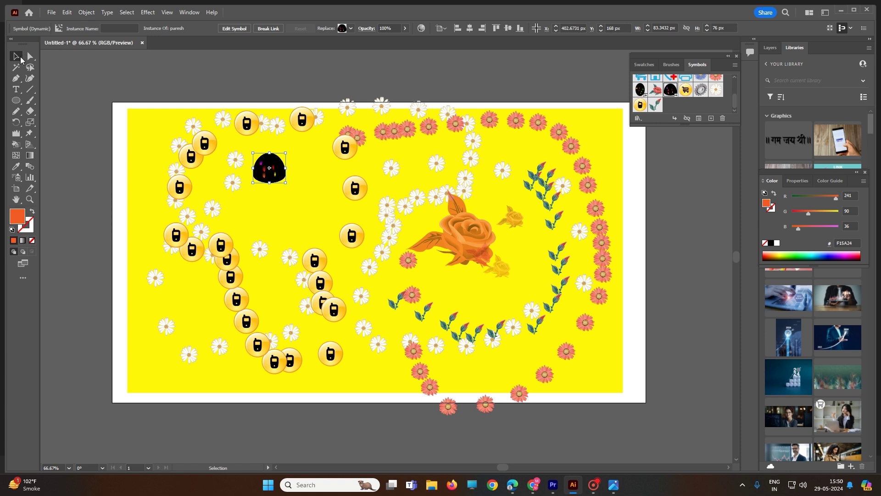
Delete the dome and all sprayed symbols, and unlock and delete the yellow background rectangle.
drag(75, 60, 668, 408)
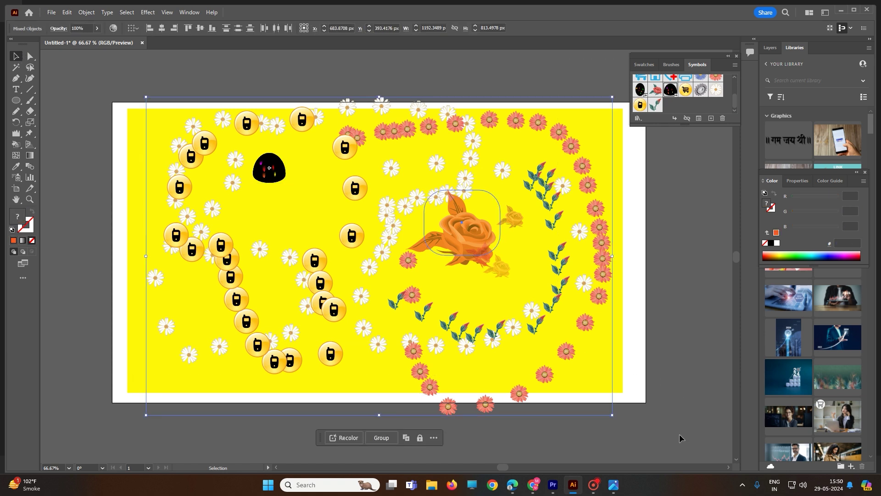
key(Delete)
right_click(335, 250)
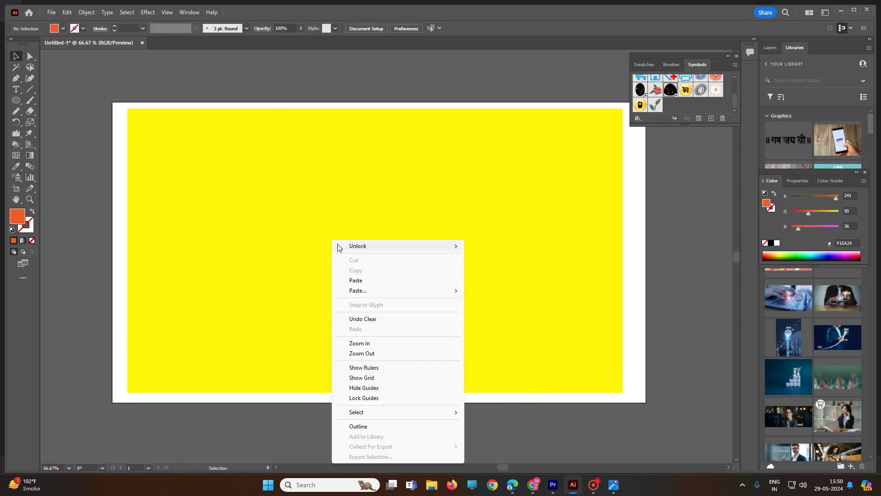
mouse_move(375, 248)
click(513, 248)
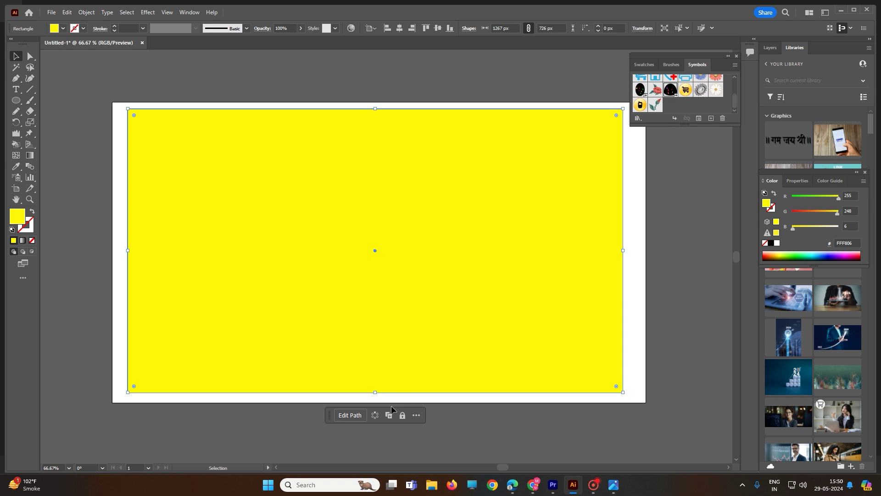
key(Delete)
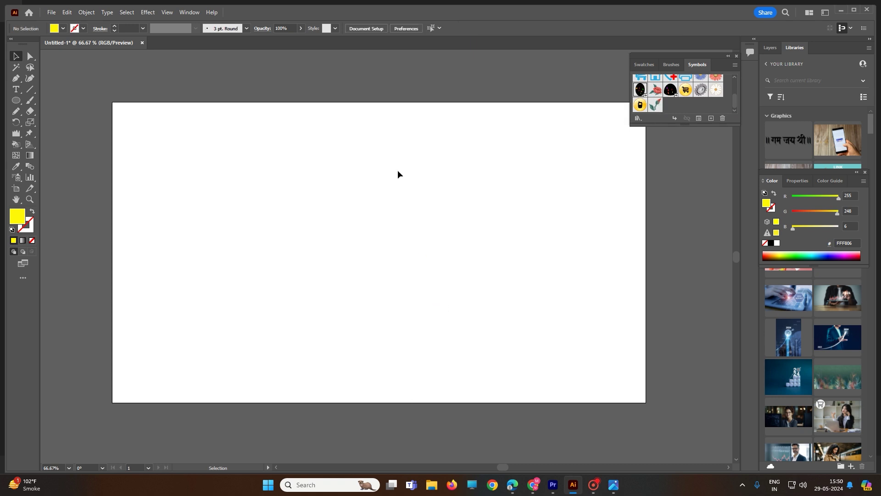
Spray the black oval mesh symbol in scattered strokes across the empty artboard with the Symbol Sprayer tool.
click(17, 178)
mouse_move(348, 158)
mouse_down()
mouse_move(370, 195)
mouse_move(543, 197)
mouse_move(537, 191)
mouse_up()
mouse_move(318, 269)
mouse_down()
mouse_move(554, 291)
mouse_move(289, 243)
mouse_move(250, 299)
mouse_up()
drag(270, 179, 303, 271)
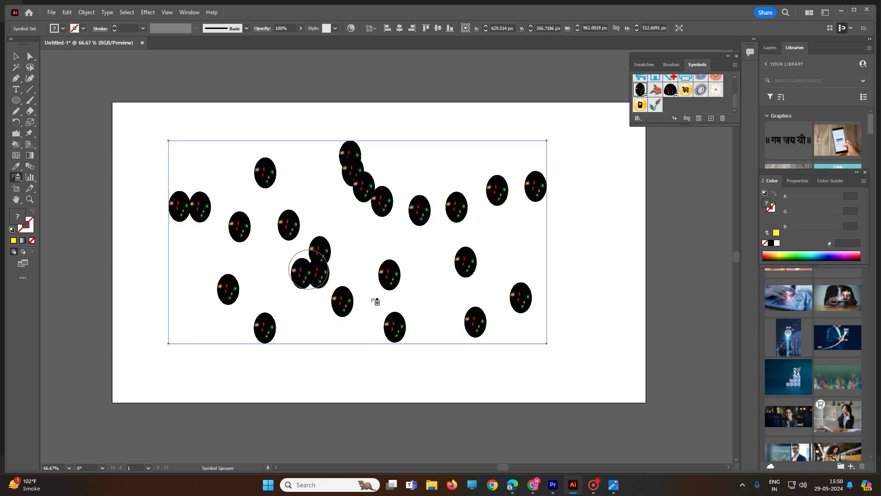